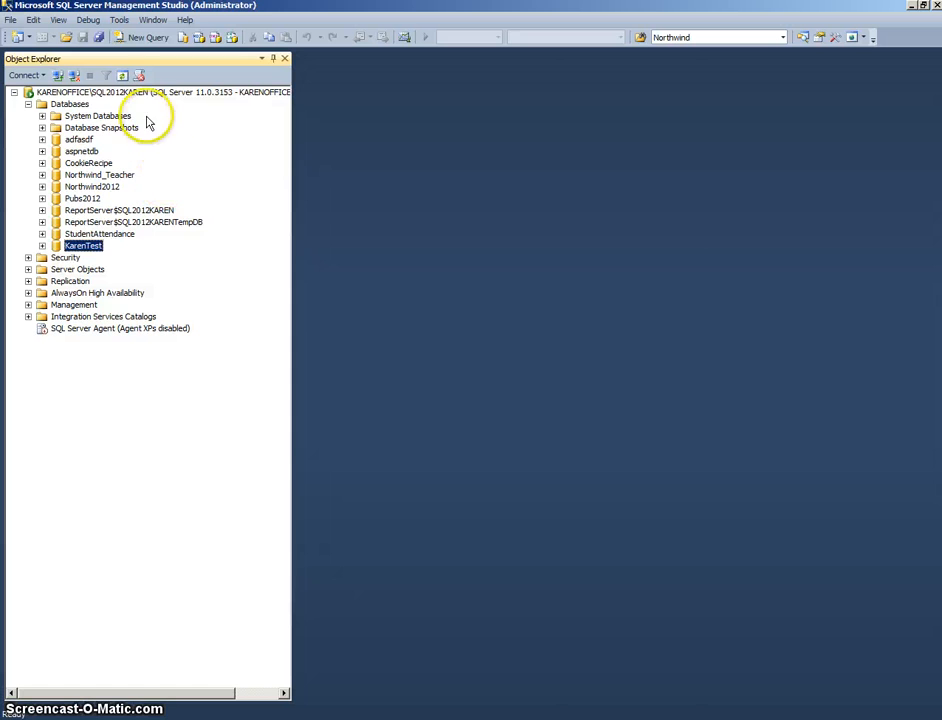
Step: Start a new database under the Databases folder and name it KarenSampleDatabase
left_click(28, 104)
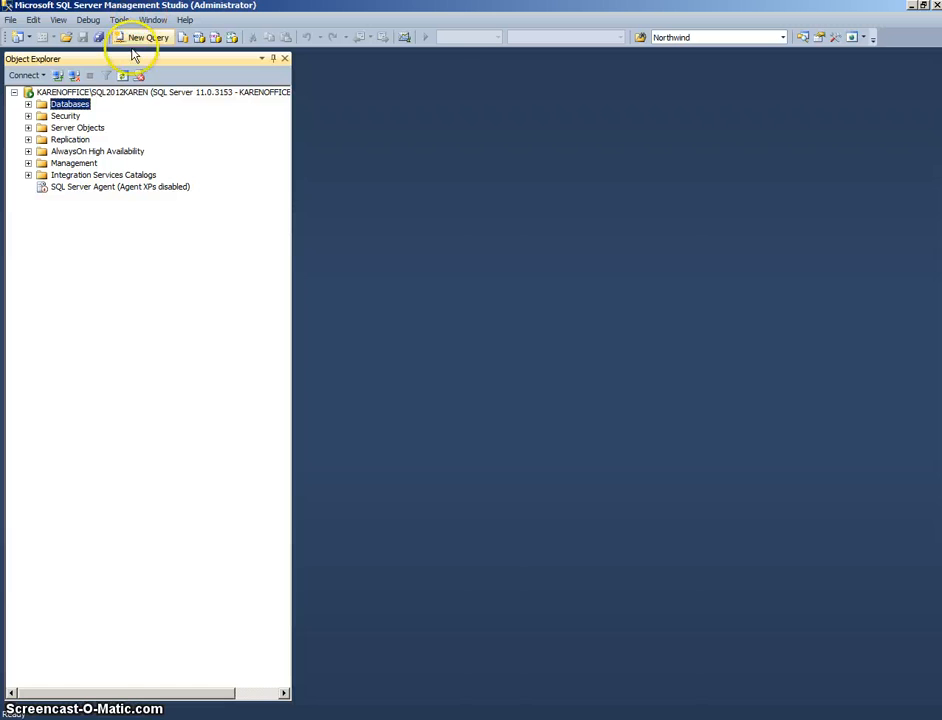
left_click(28, 104)
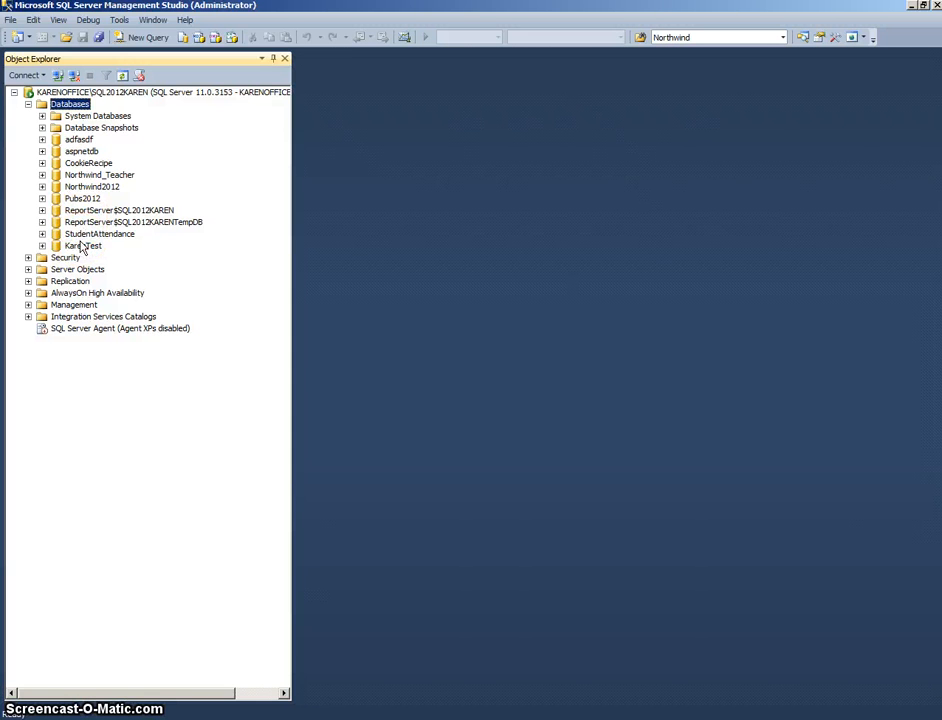
right_click(86, 104)
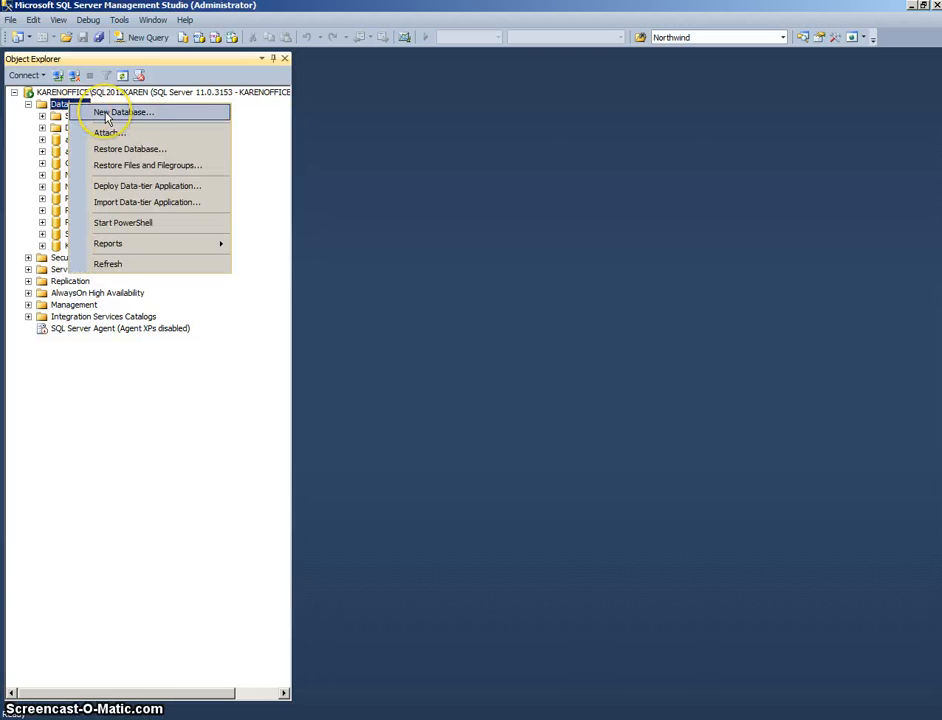
left_click(108, 114)
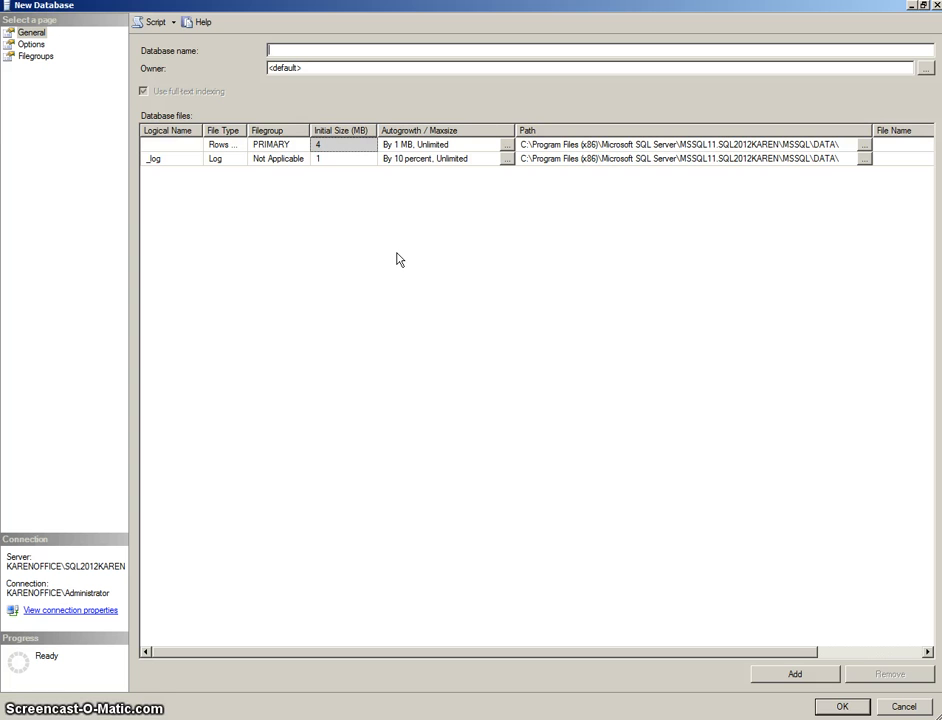
type("Karen")
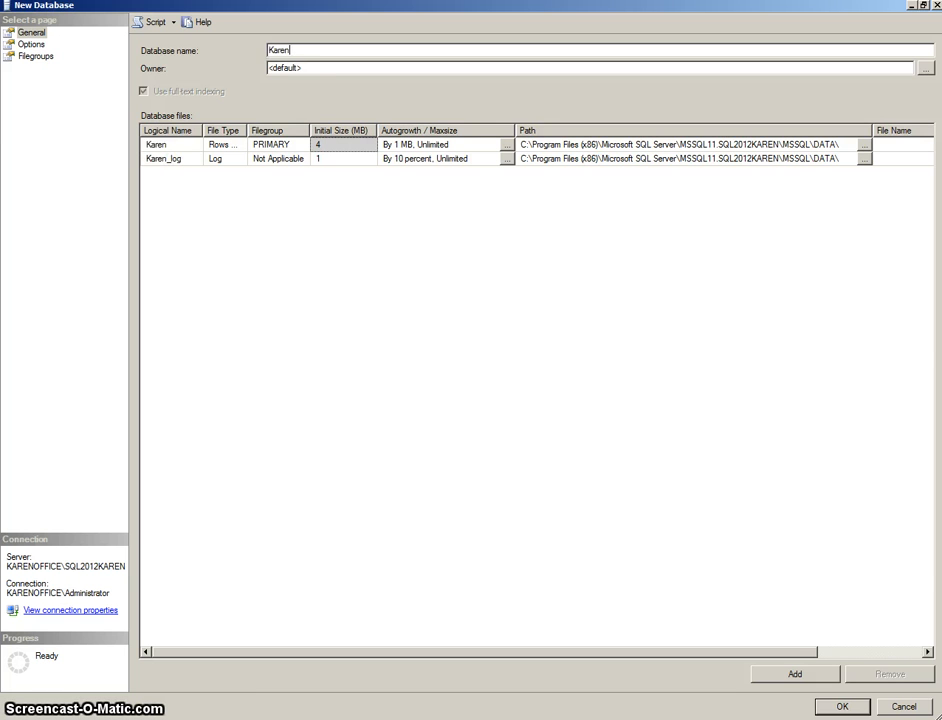
type("Sample")
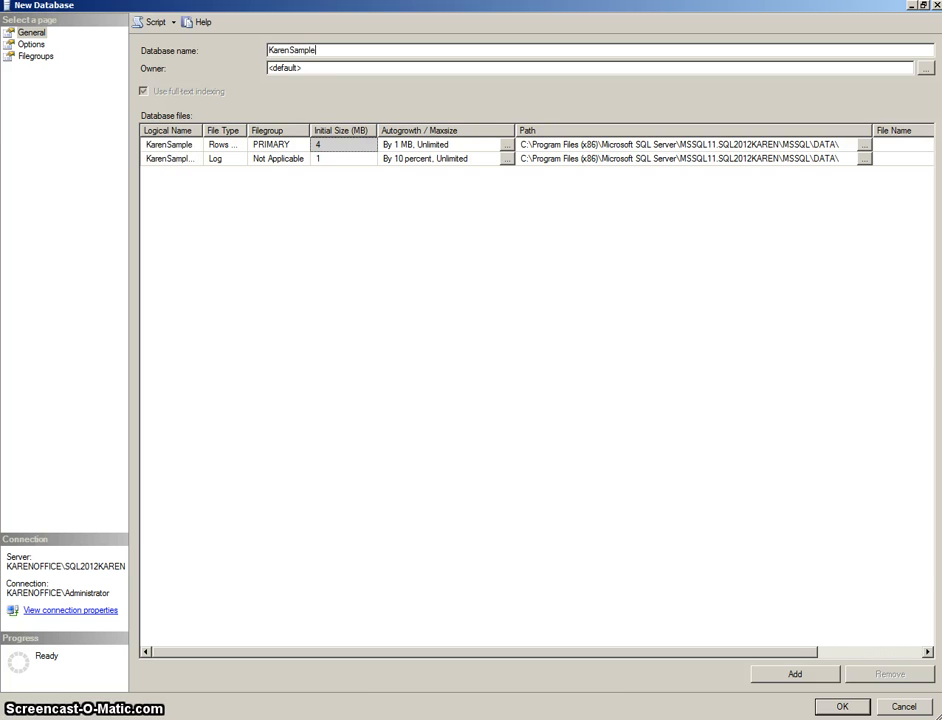
type("Database")
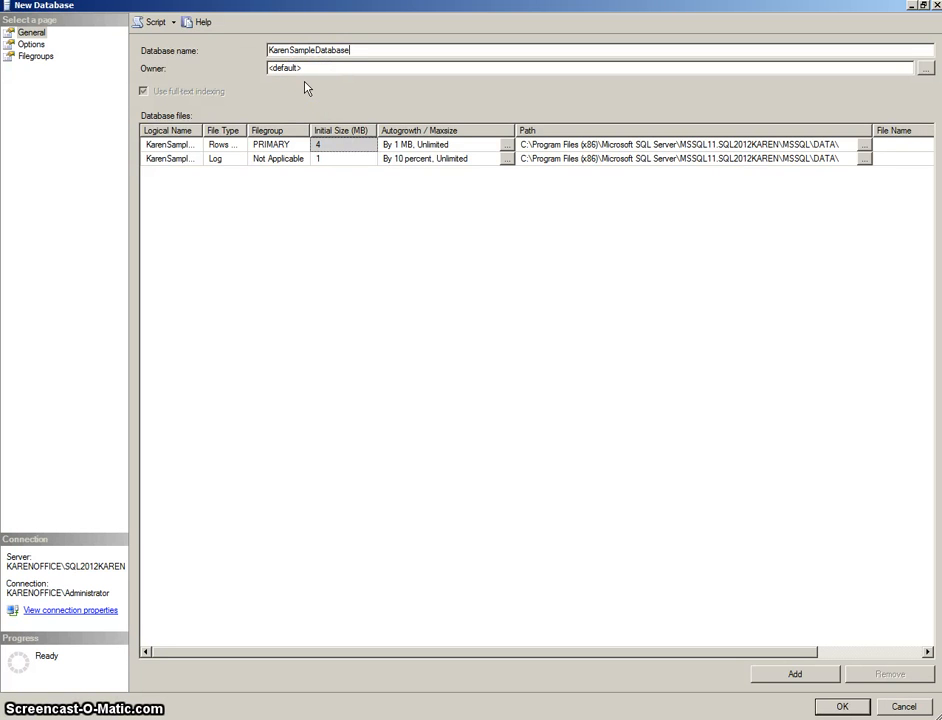
Step: Widen the Logical Name, File Type and Initial Size (MB) columns of the database files grid
left_click(353, 49)
left_click_drag(353, 49, 263, 49)
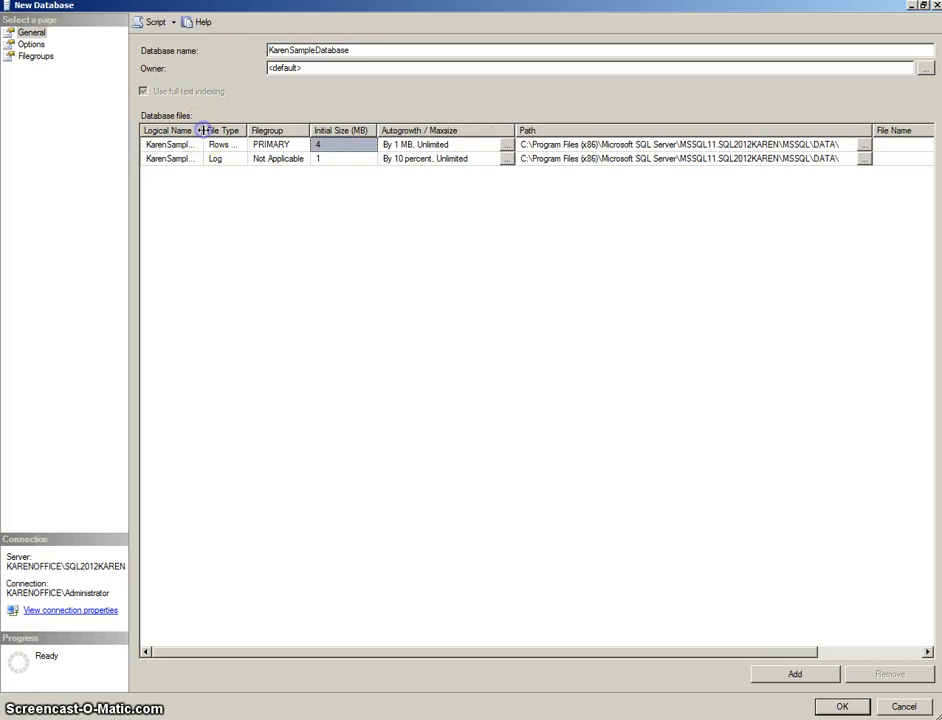
double_click(201, 130)
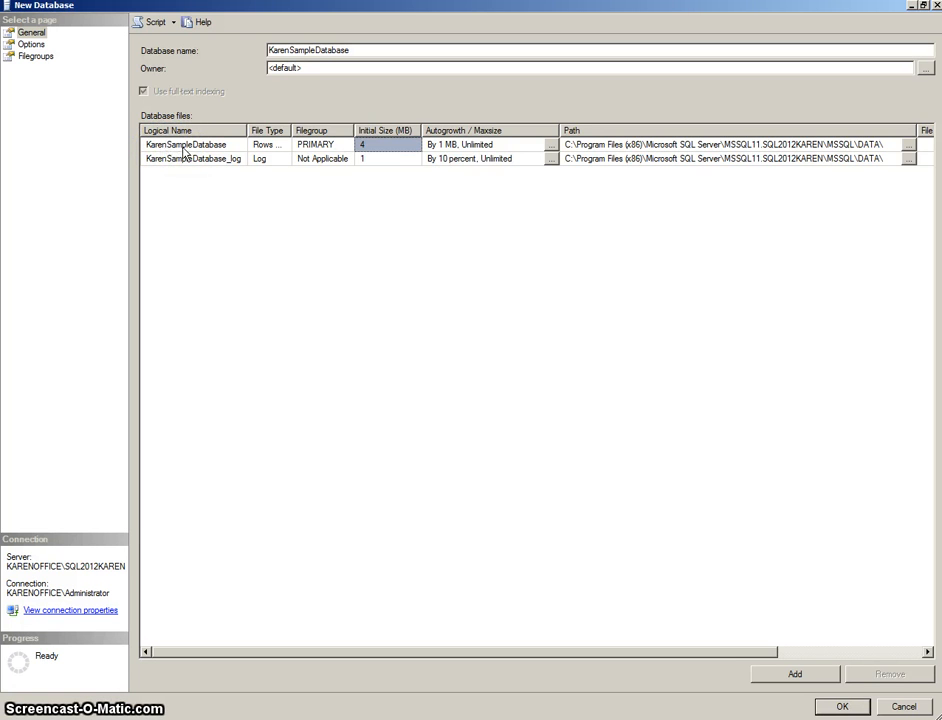
left_click(200, 152)
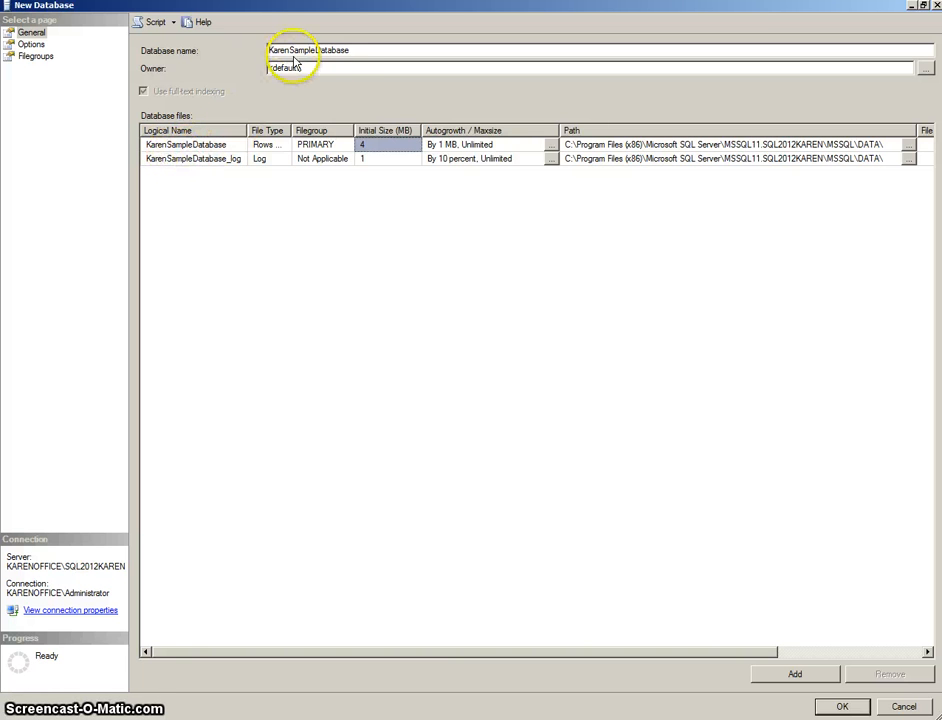
double_click(292, 130)
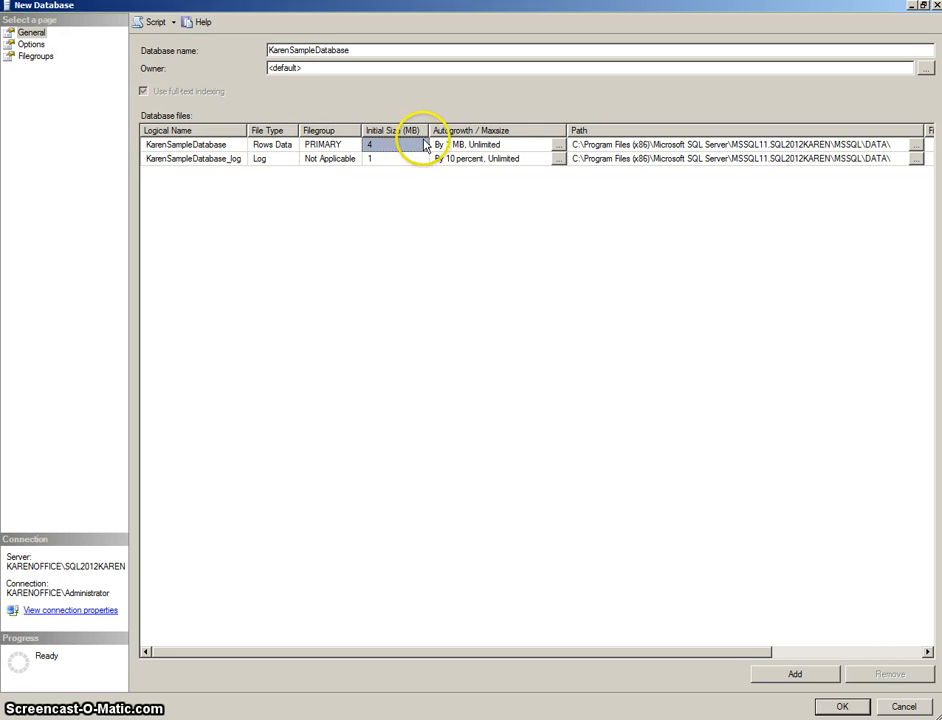
mouse_move(428, 133)
left_mouse_down()
mouse_move(438, 131)
mouse_move(418, 132)
mouse_move(432, 136)
left_mouse_up()
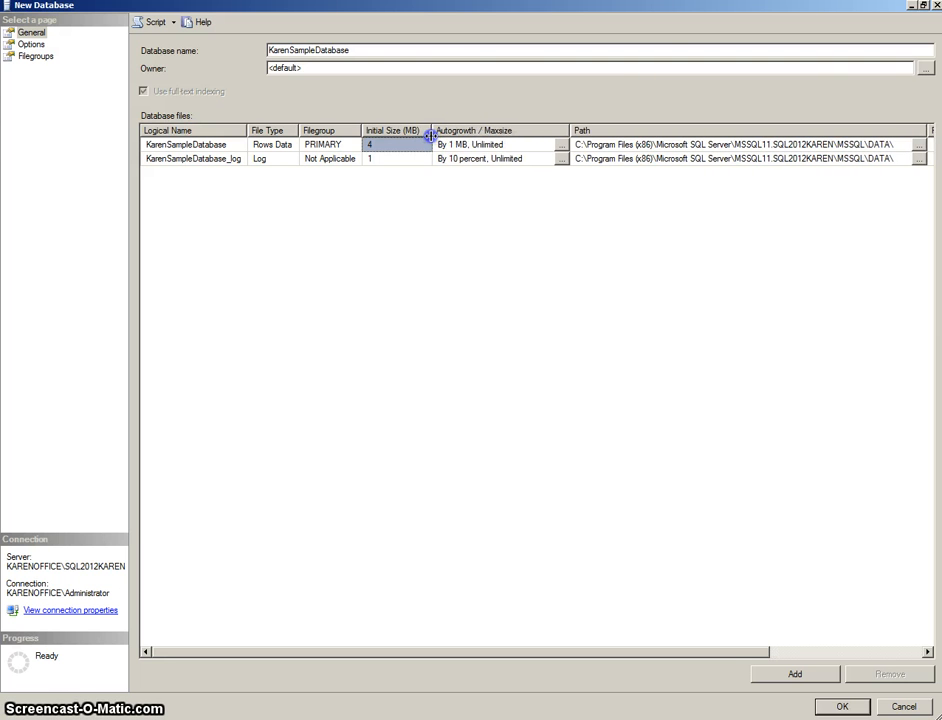
Step: Open the autogrowth settings for the KarenSampleDatabase rows data file
left_click(416, 154)
left_click(427, 152)
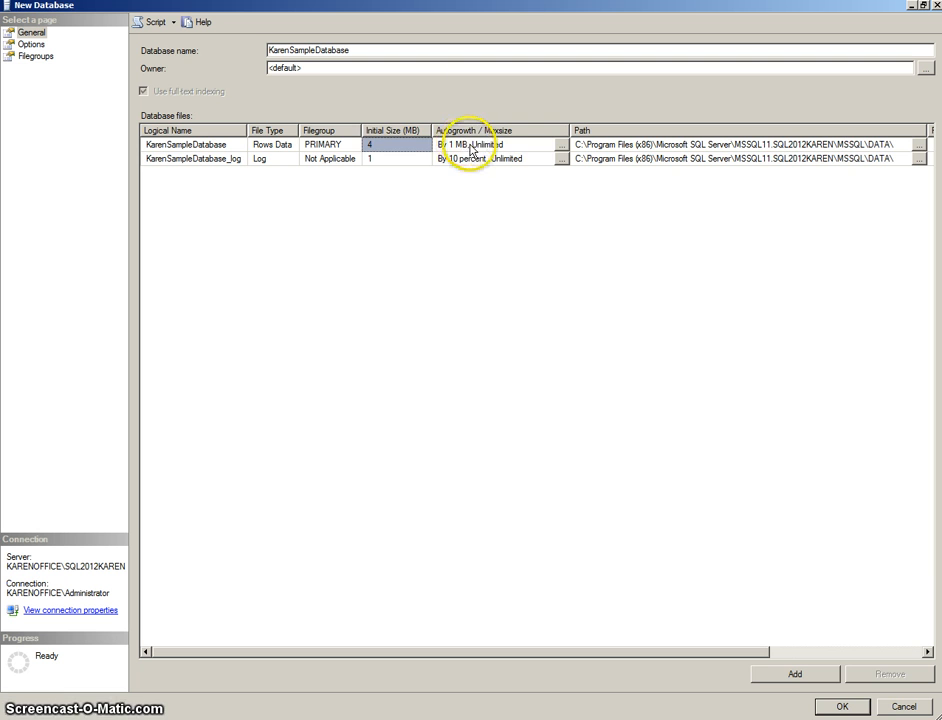
left_click(469, 147)
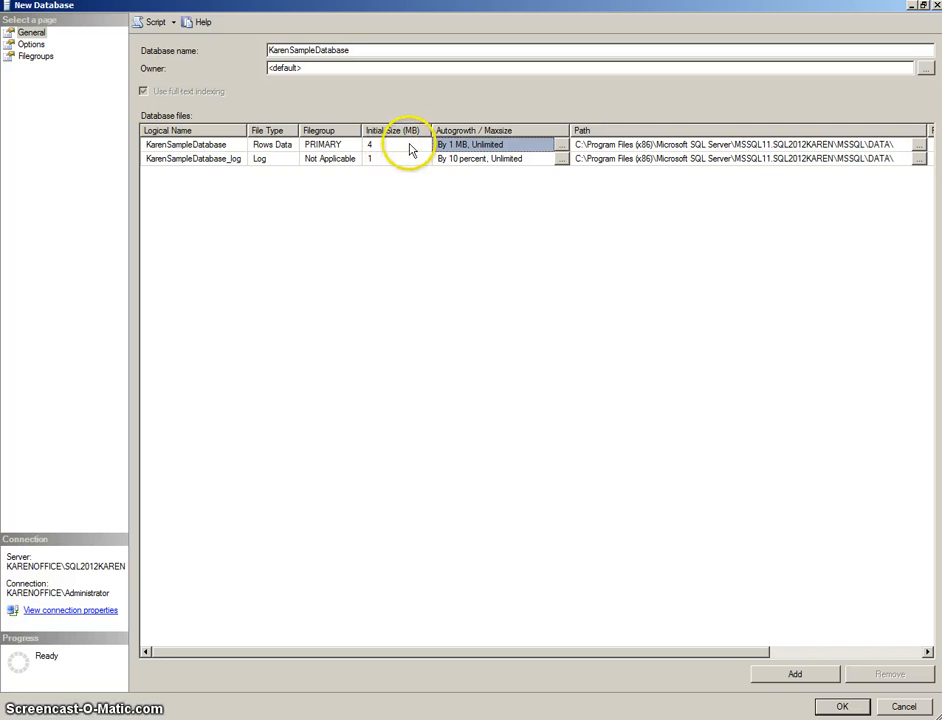
left_click(562, 147)
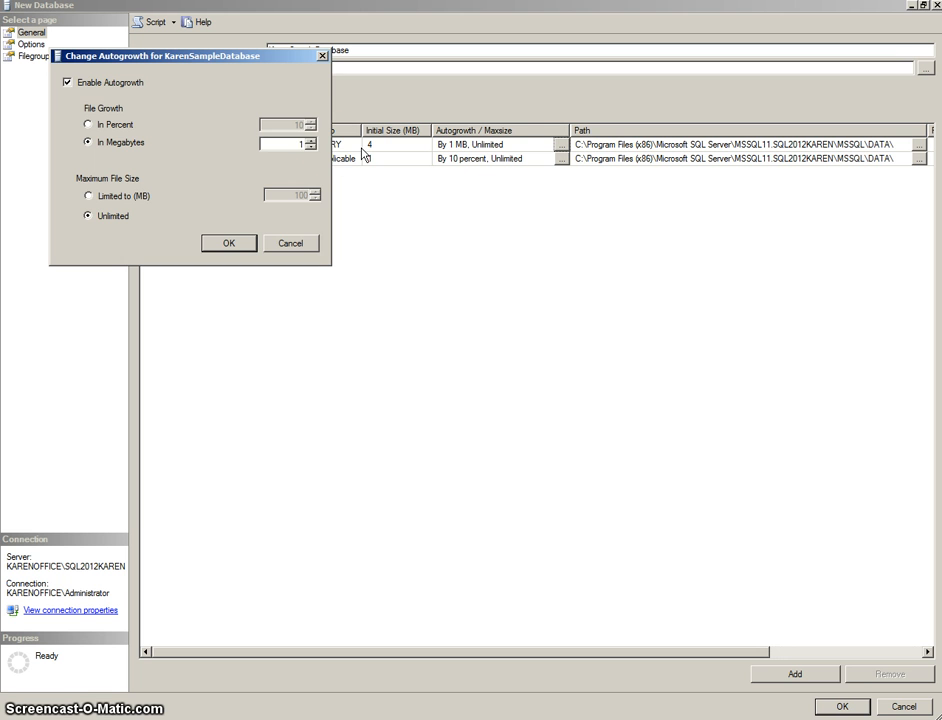
Step: Try a file growth of 20 percent, switching the maximum file size to limited and back to unlimited
left_click(88, 126)
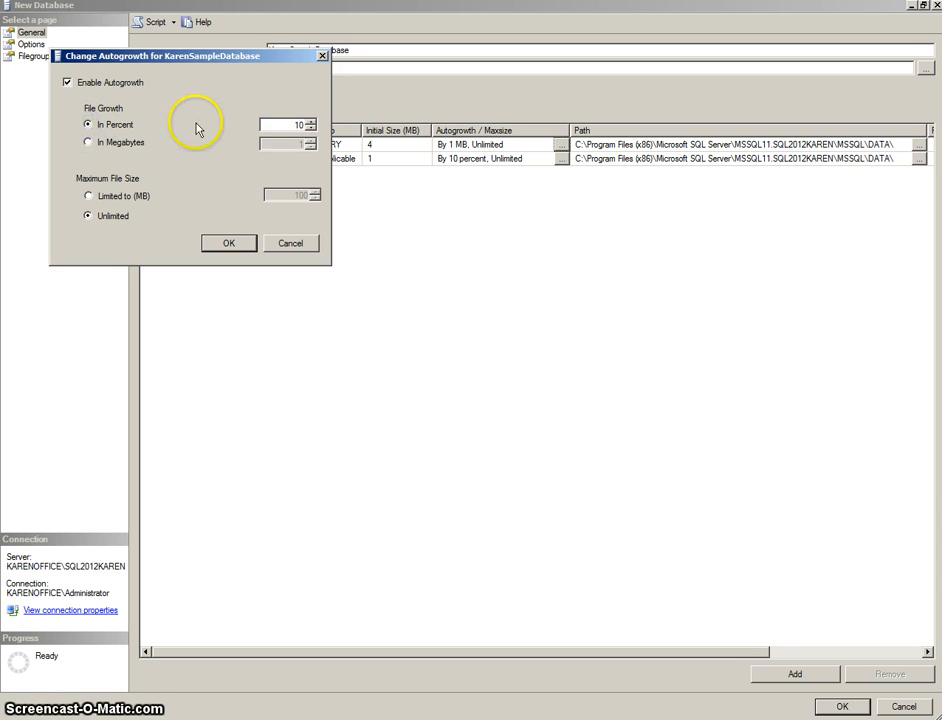
double_click(299, 124)
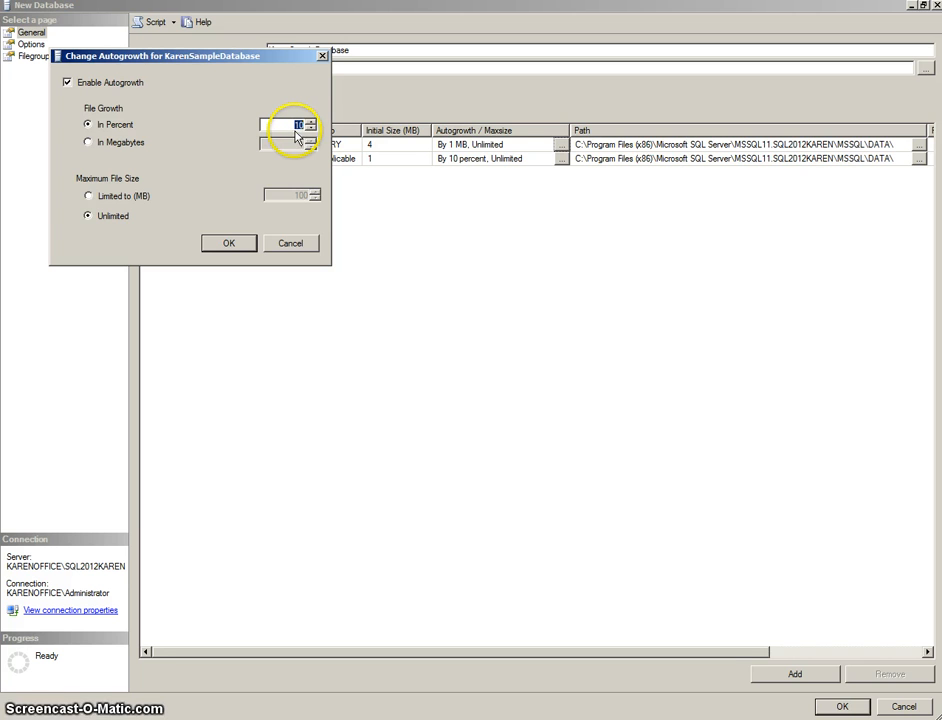
type("20")
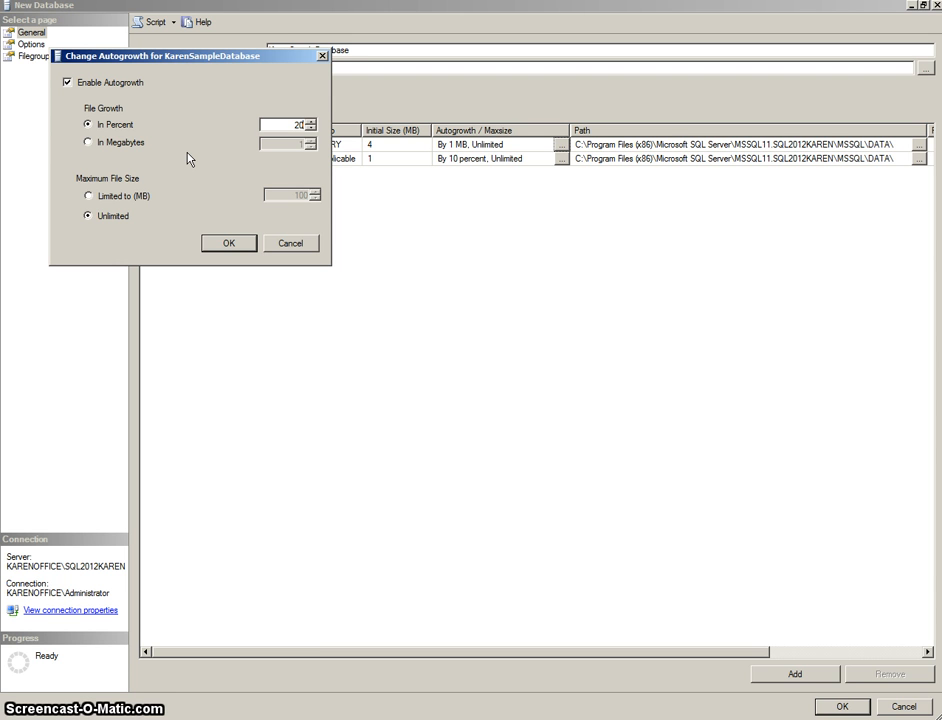
left_click(89, 197)
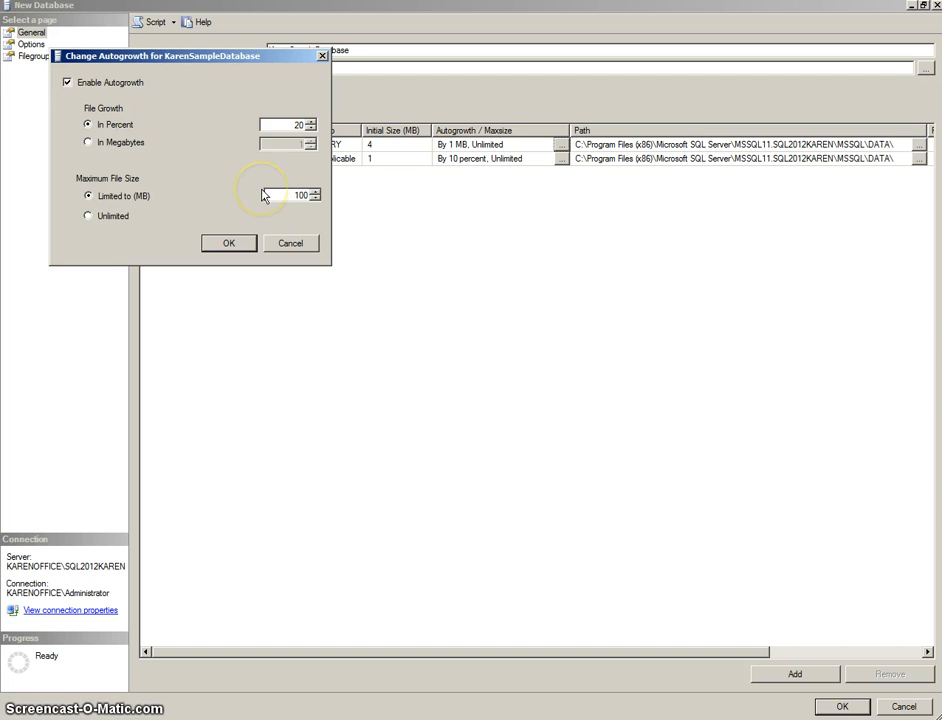
left_click(88, 217)
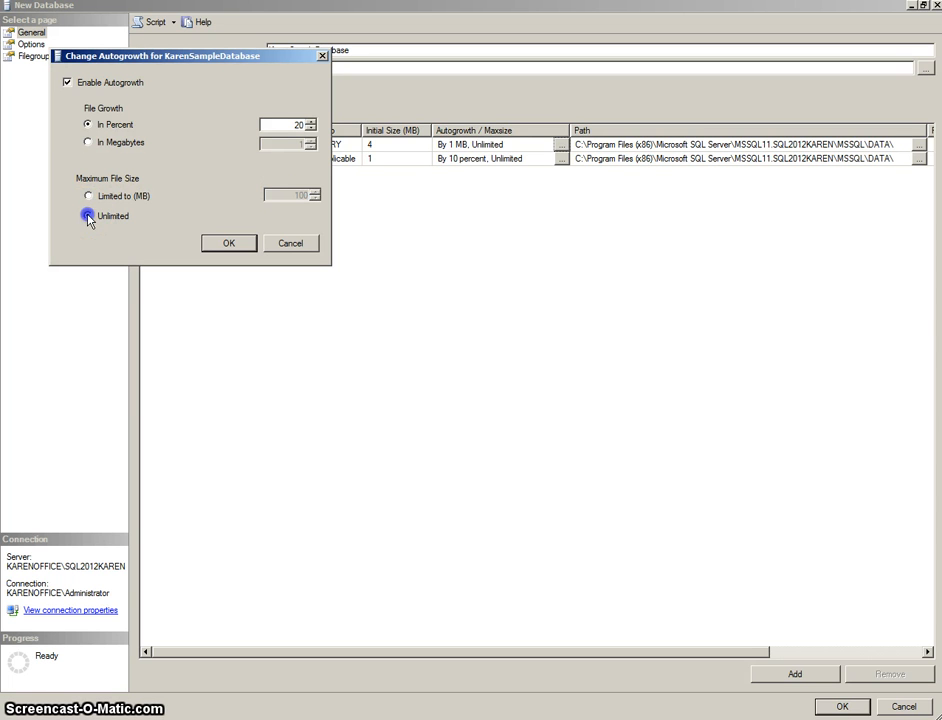
left_click(144, 199)
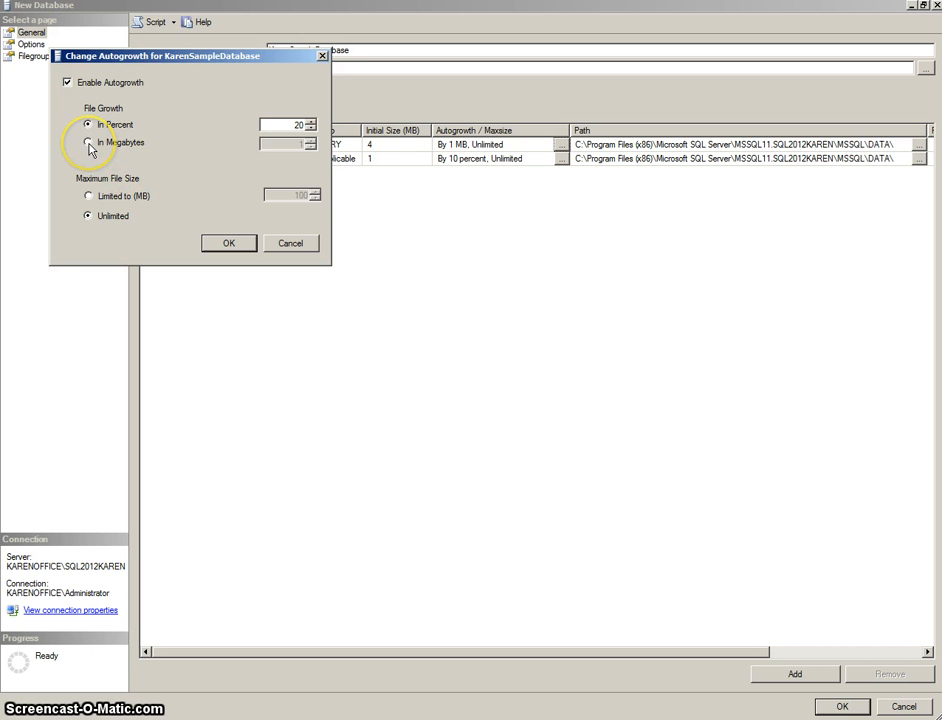
Step: Set the data file's growth to 2 megabytes and apply the autogrowth settings
left_click(88, 144)
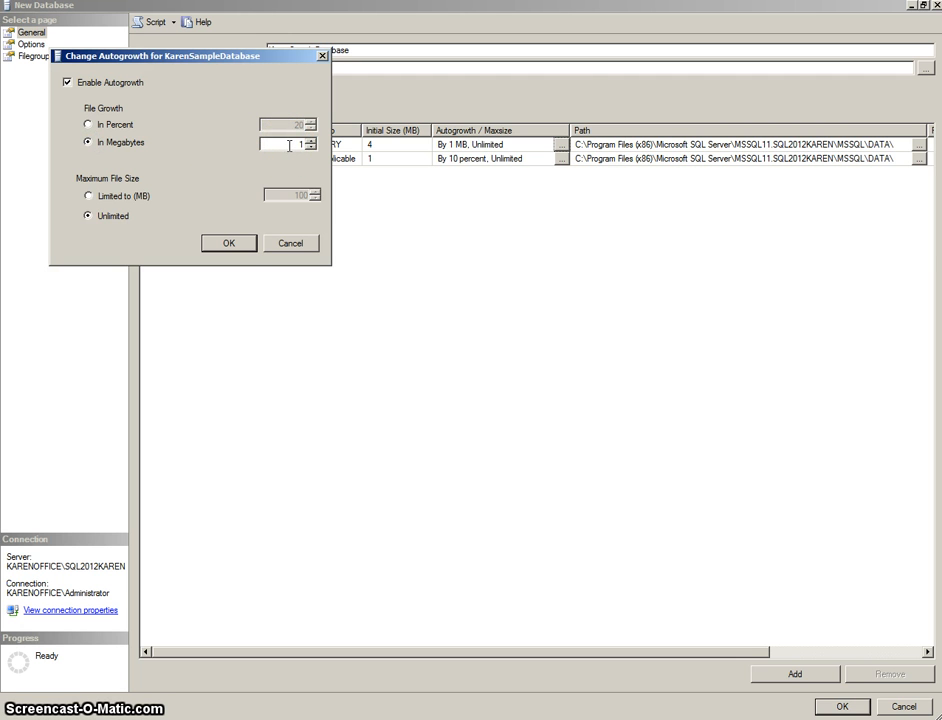
left_click_drag(288, 145, 307, 150)
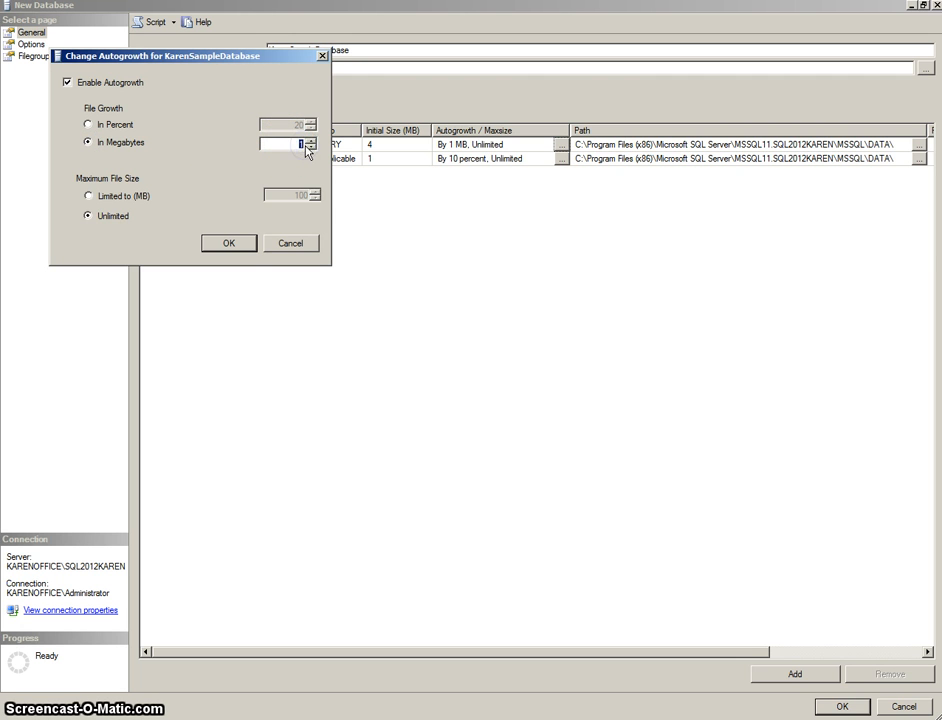
type("2")
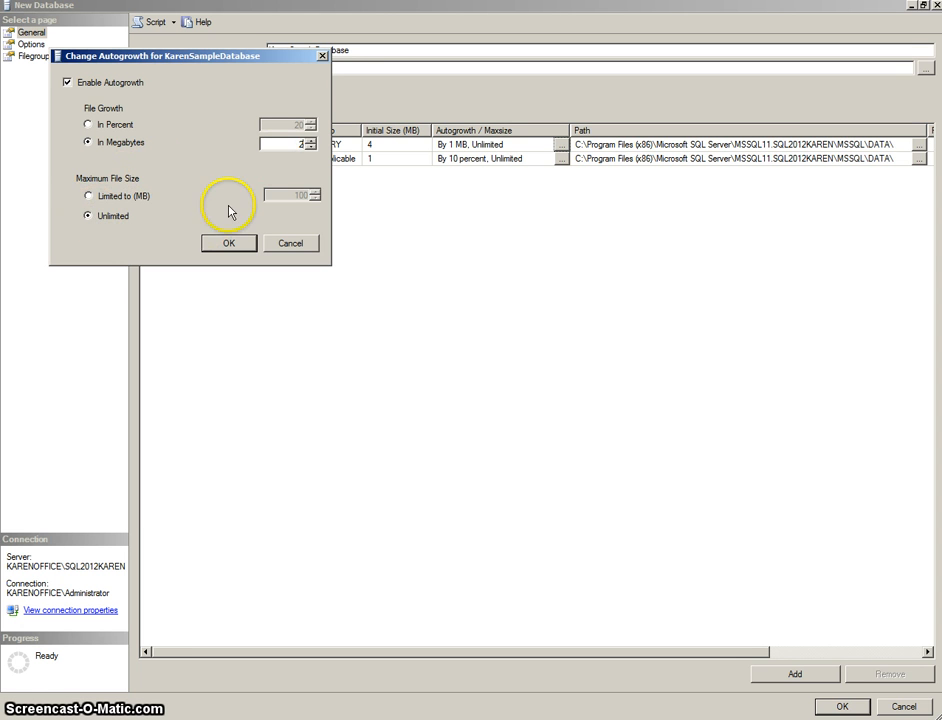
left_click(228, 243)
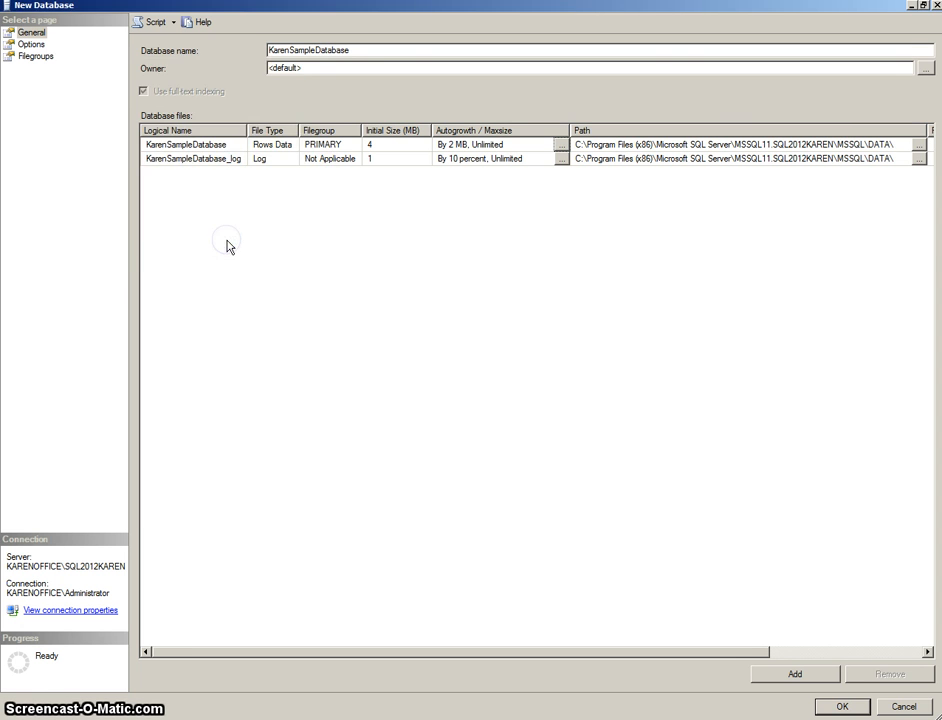
left_click(455, 147)
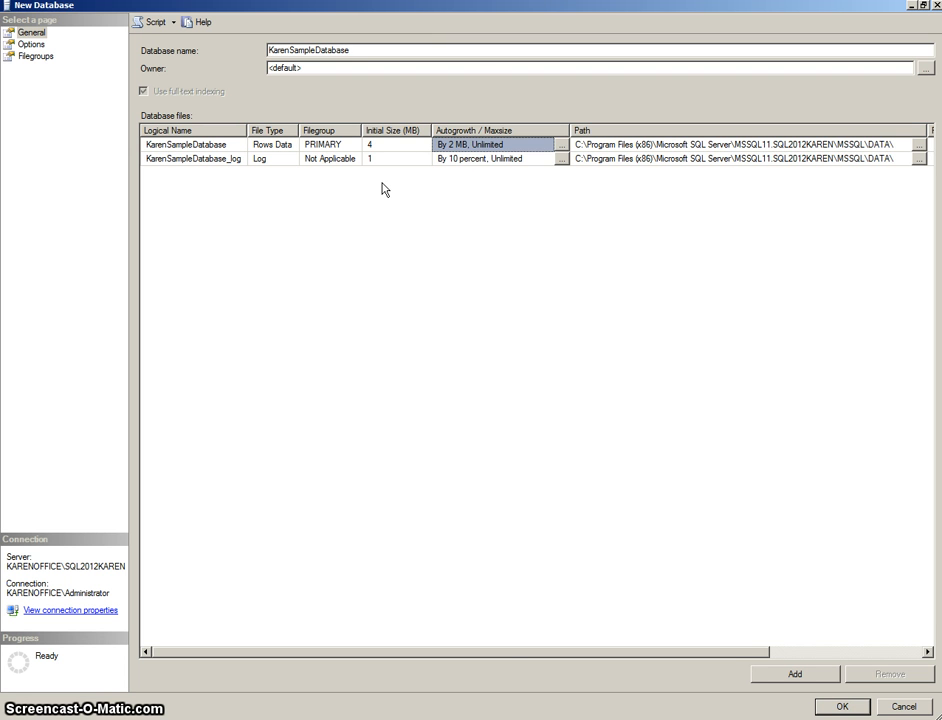
Step: Examine the data file's logical name, storage path and file name in the database files grid
left_click(493, 652)
left_click_drag(493, 652, 645, 641)
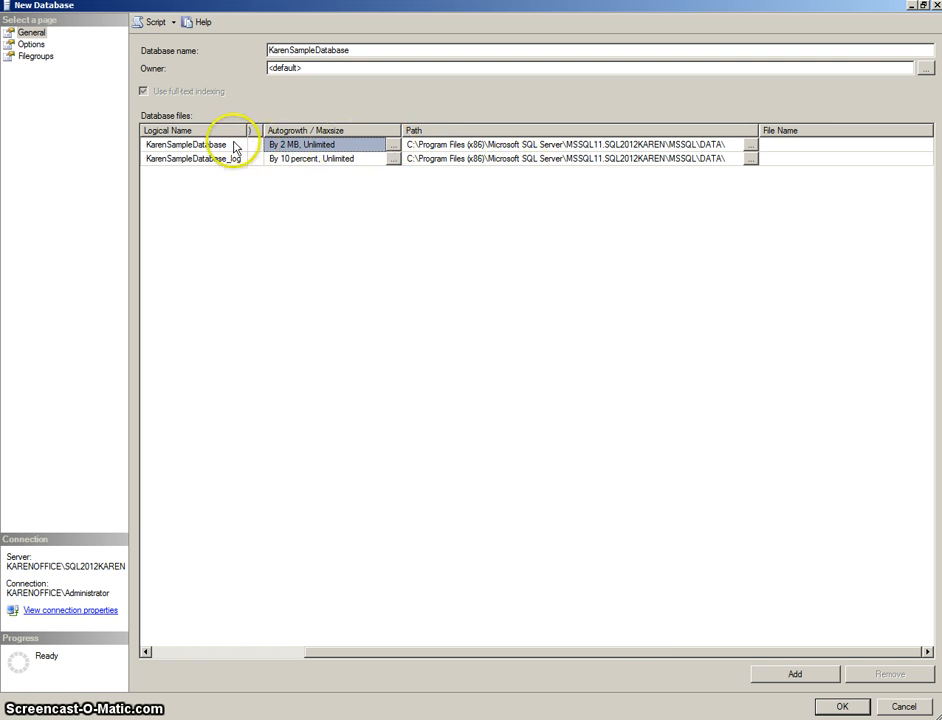
left_click(160, 145)
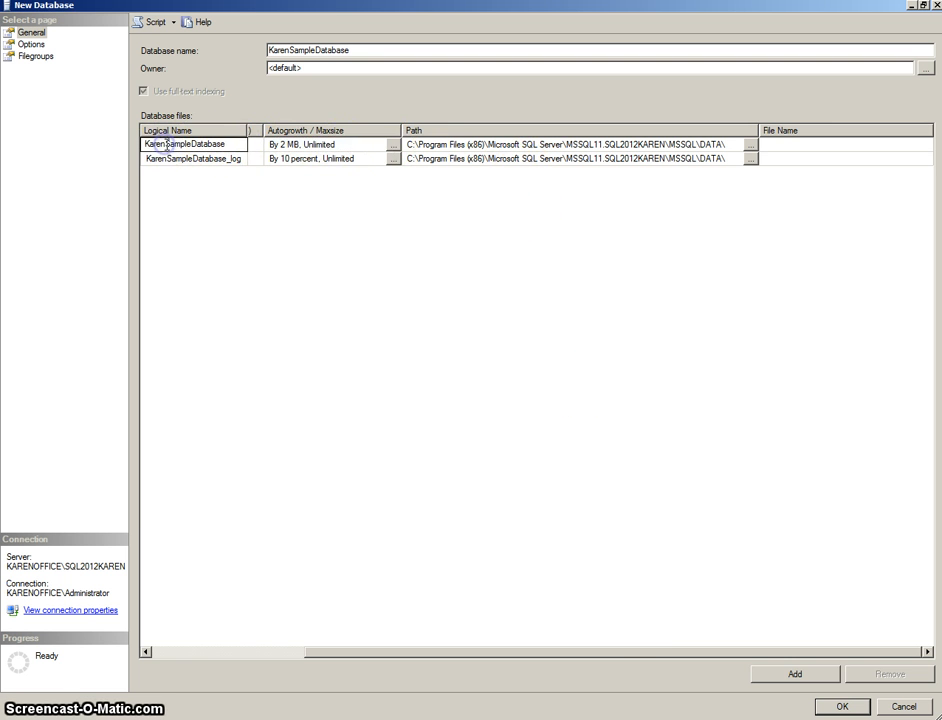
left_click(455, 144)
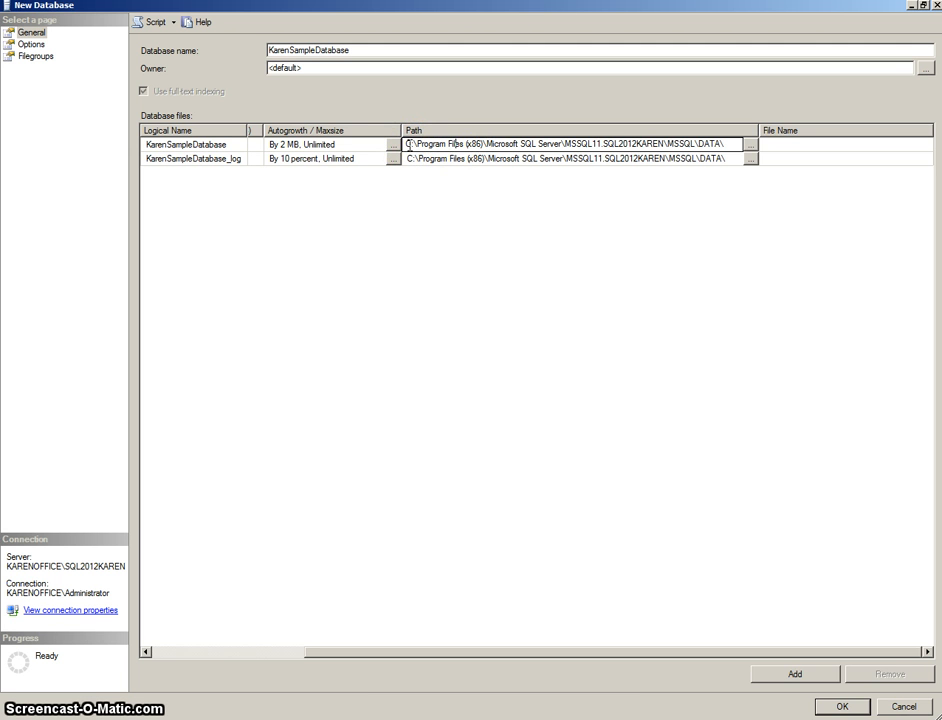
left_click_drag(410, 144, 661, 143)
left_click(575, 145)
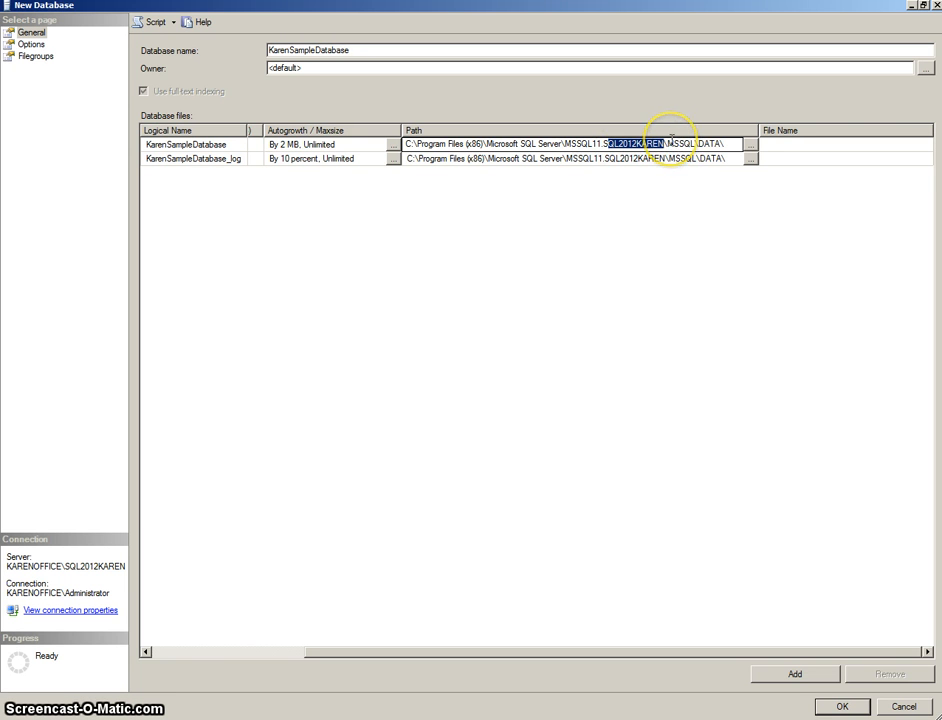
left_click_drag(668, 144, 722, 144)
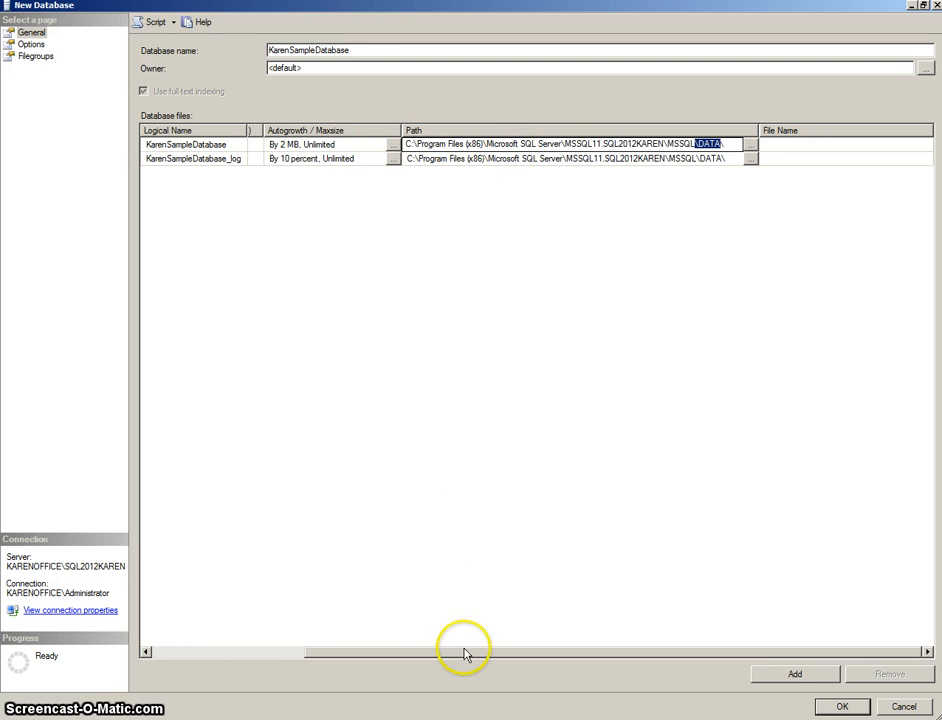
left_click_drag(465, 652, 311, 658)
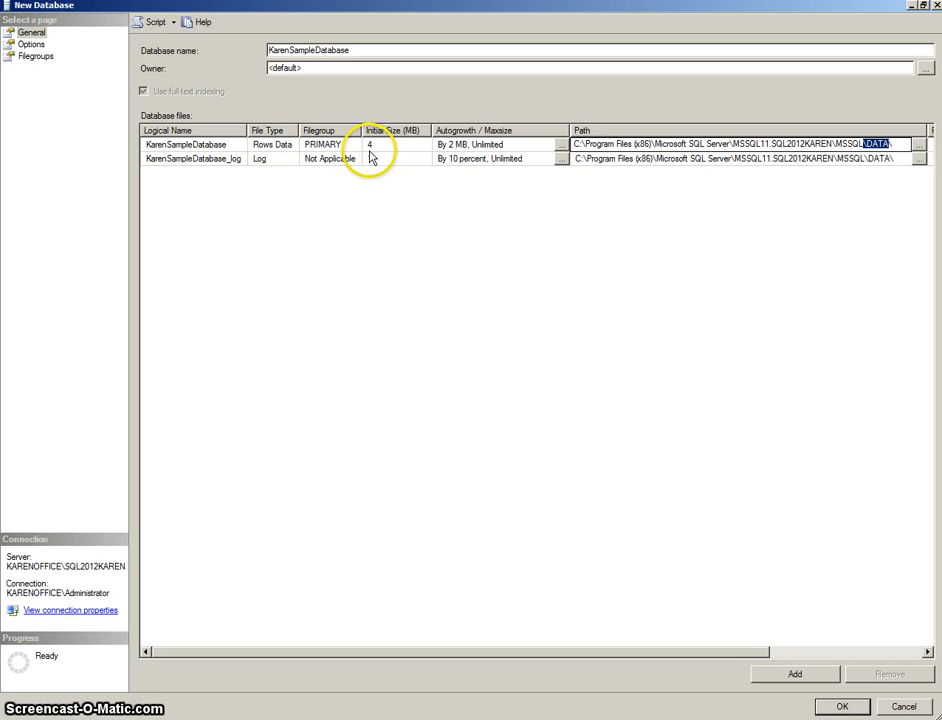
left_click_drag(427, 654, 578, 636)
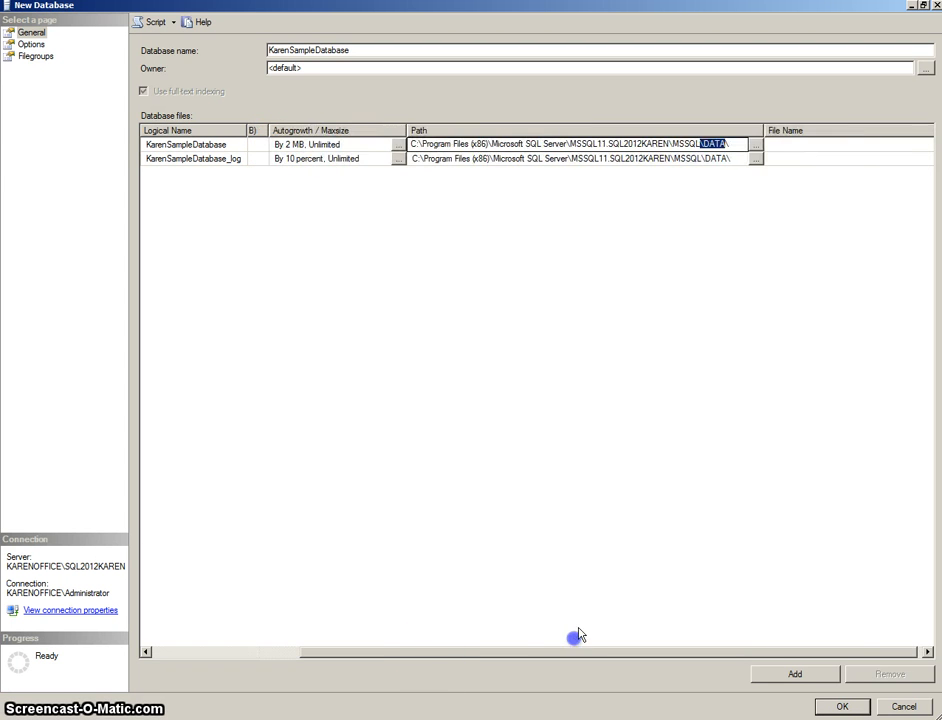
left_click(800, 146)
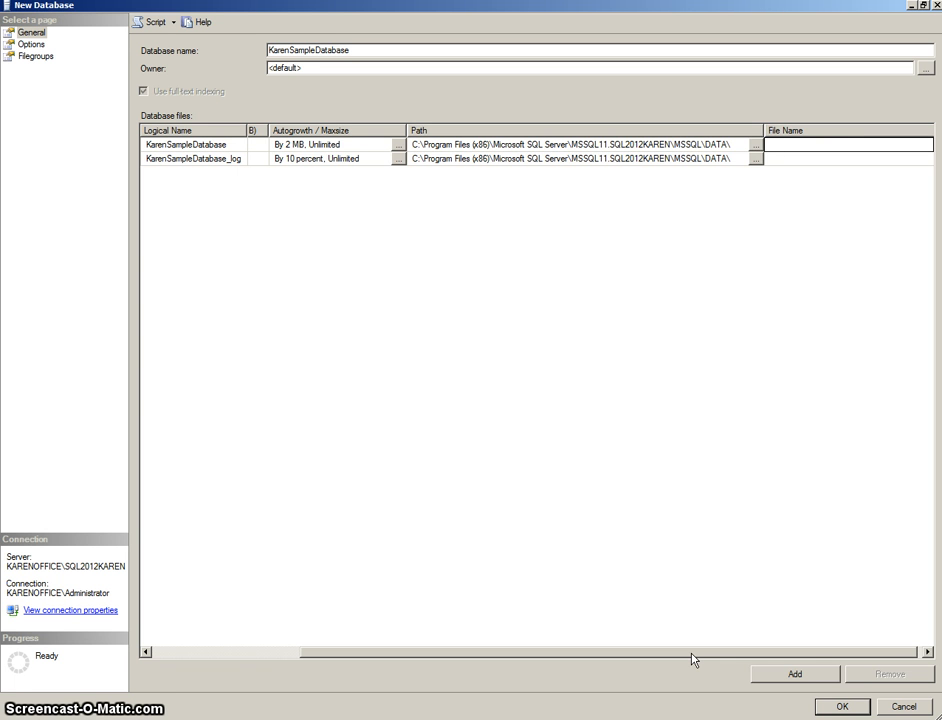
left_click_drag(692, 657, 523, 668)
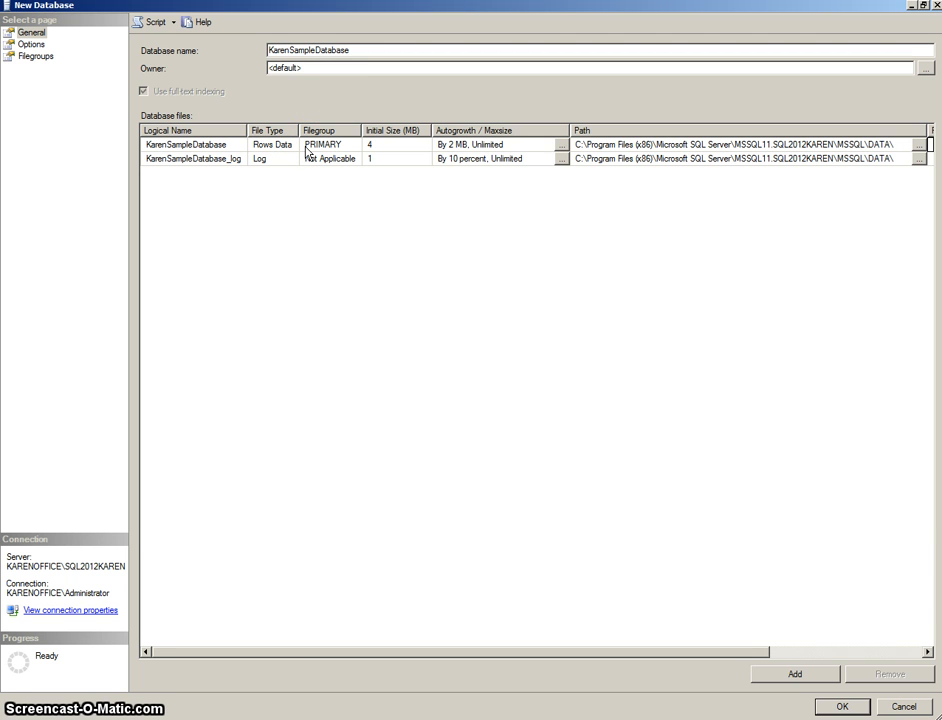
Step: Examine the file type and filegroup of the database files, plus the log file's initial size and autogrowth
left_click(278, 147)
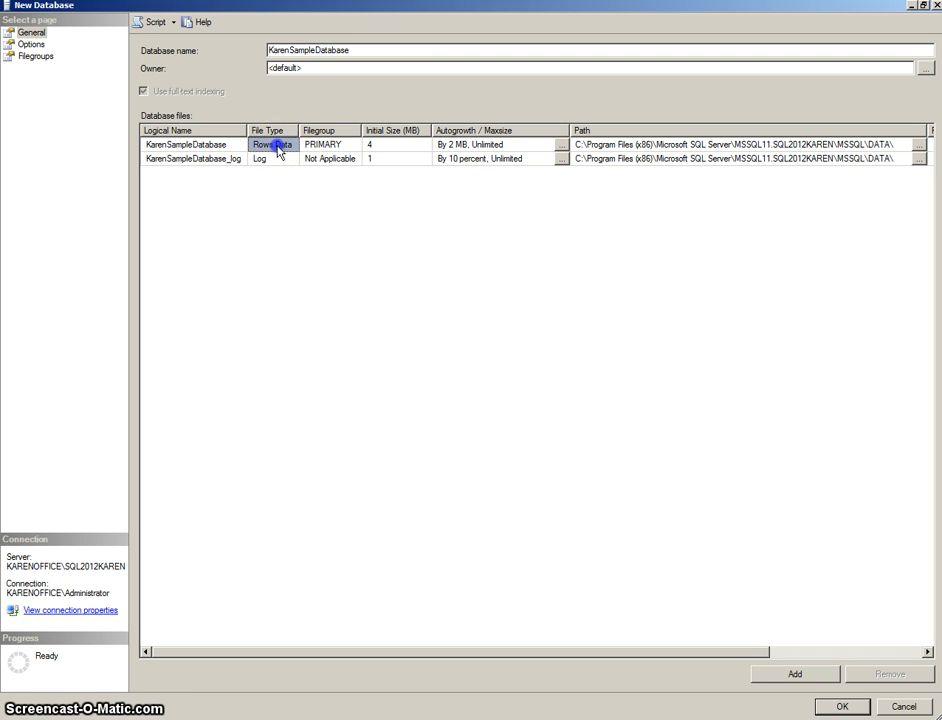
left_click(316, 145)
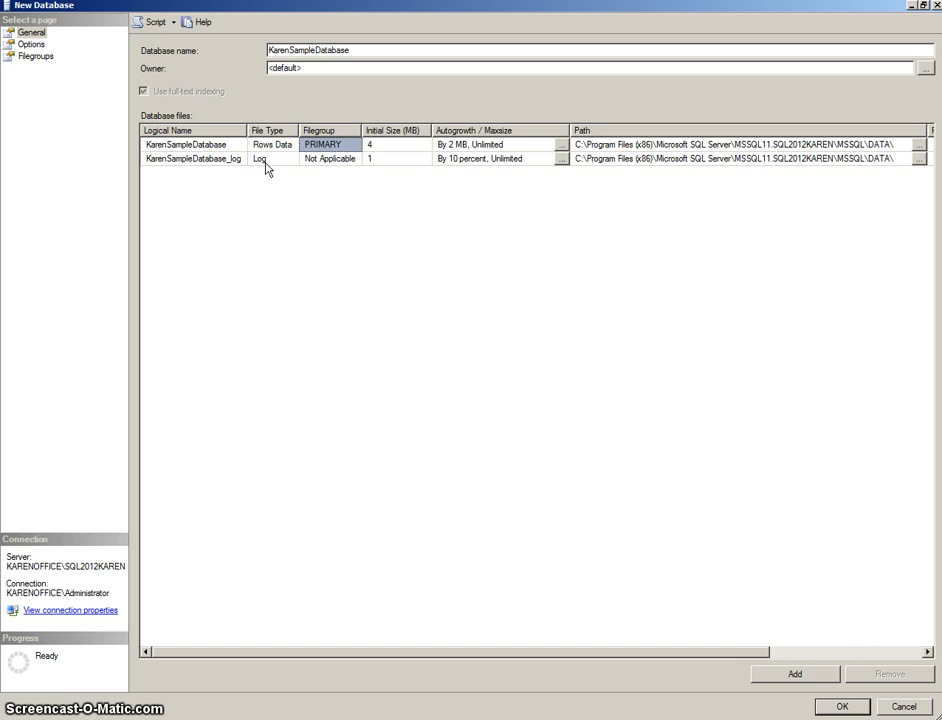
left_click(348, 160)
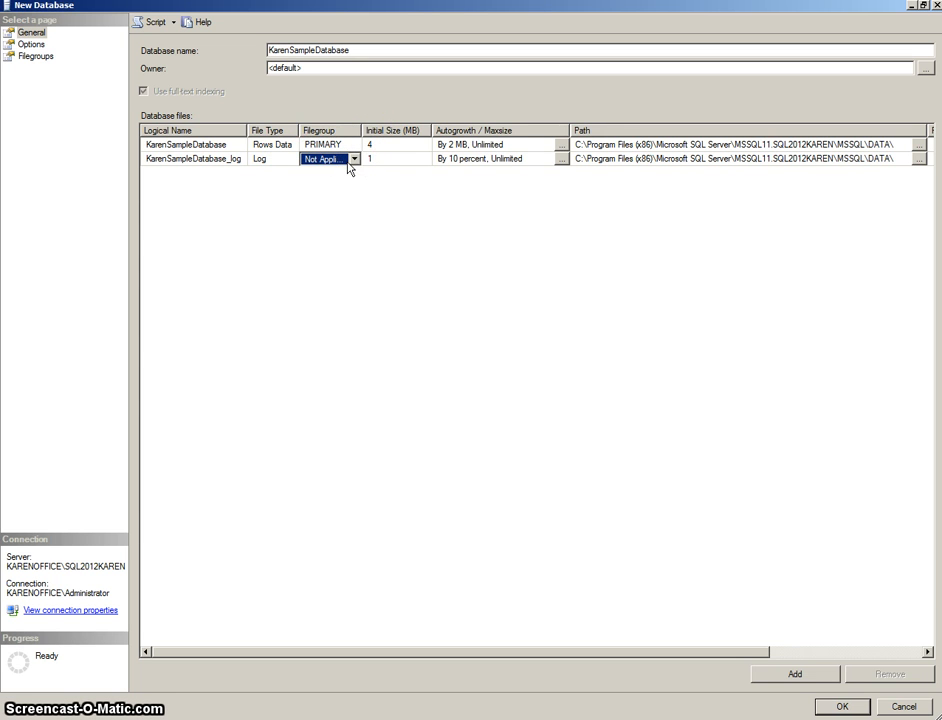
left_click(378, 160)
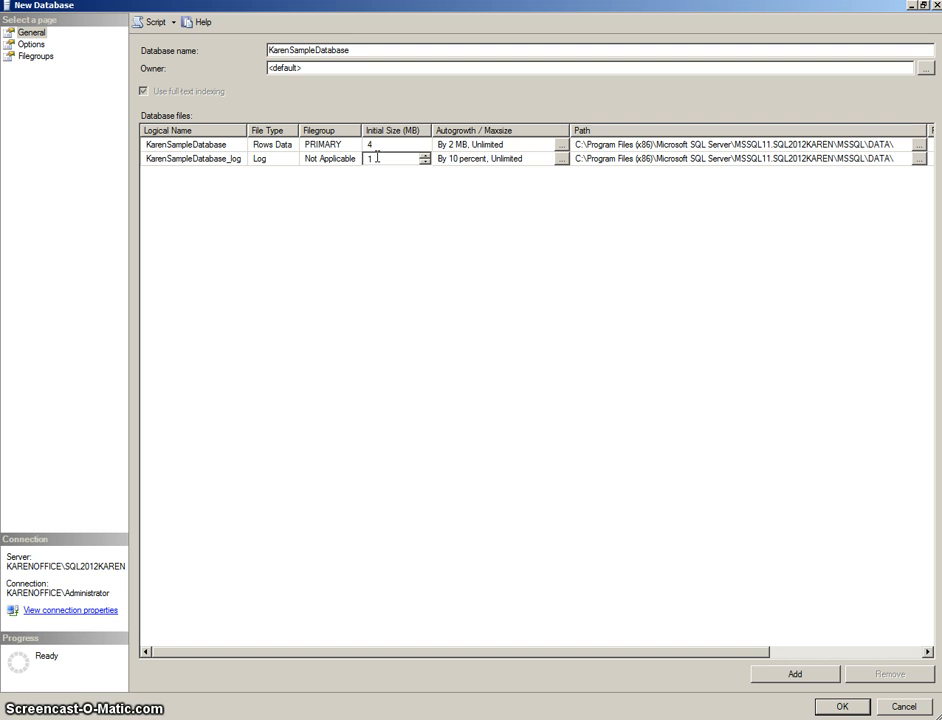
left_click(461, 160)
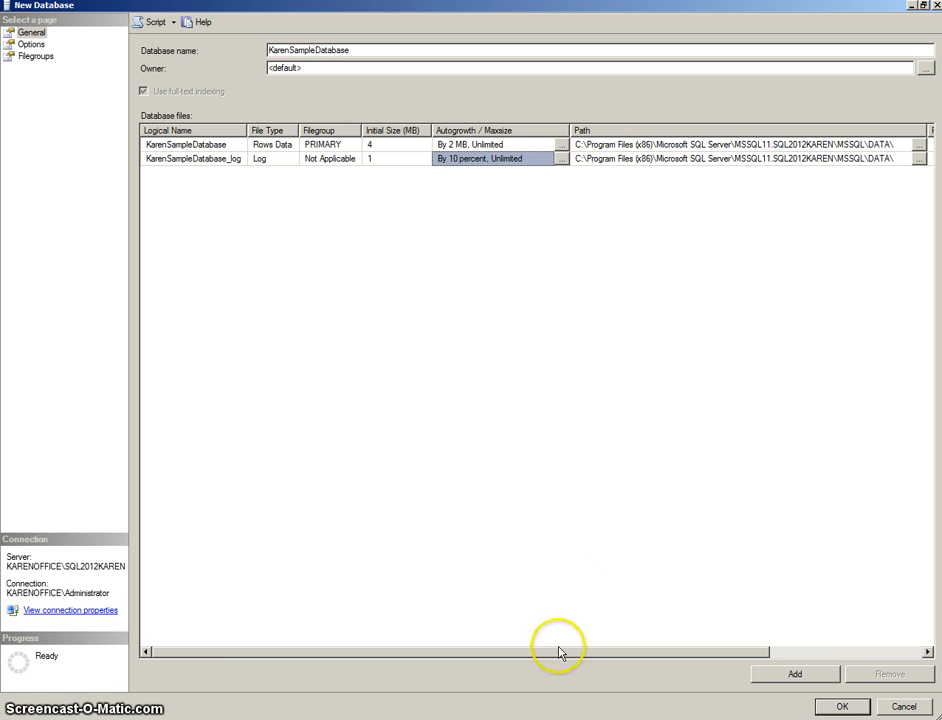
Step: Browse the C: drive folders available for the log file's path and leave without choosing one
left_click_drag(557, 652, 617, 645)
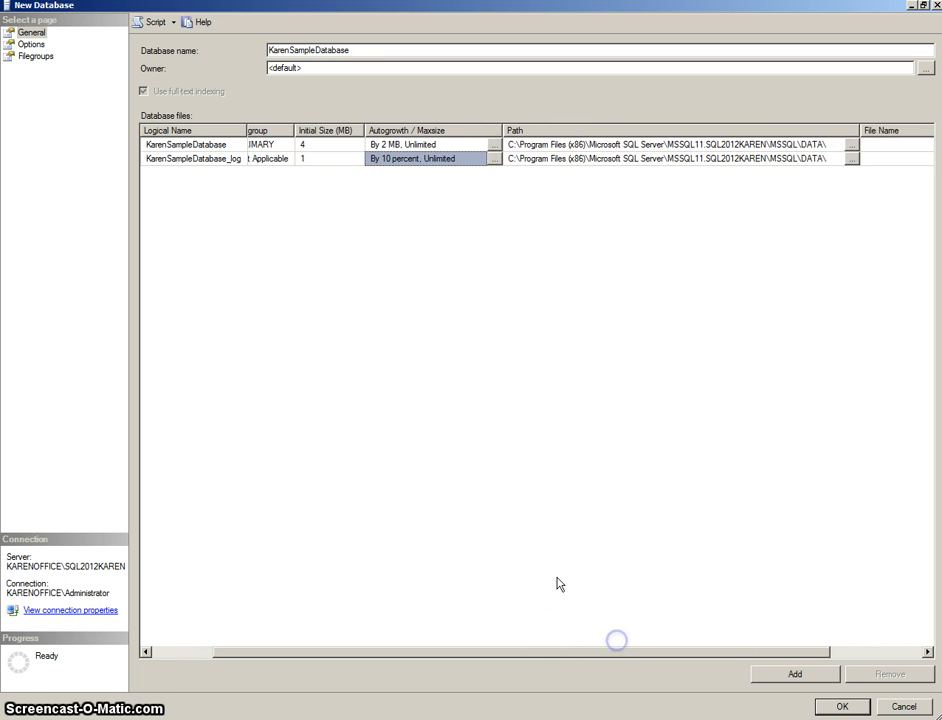
left_click(850, 160)
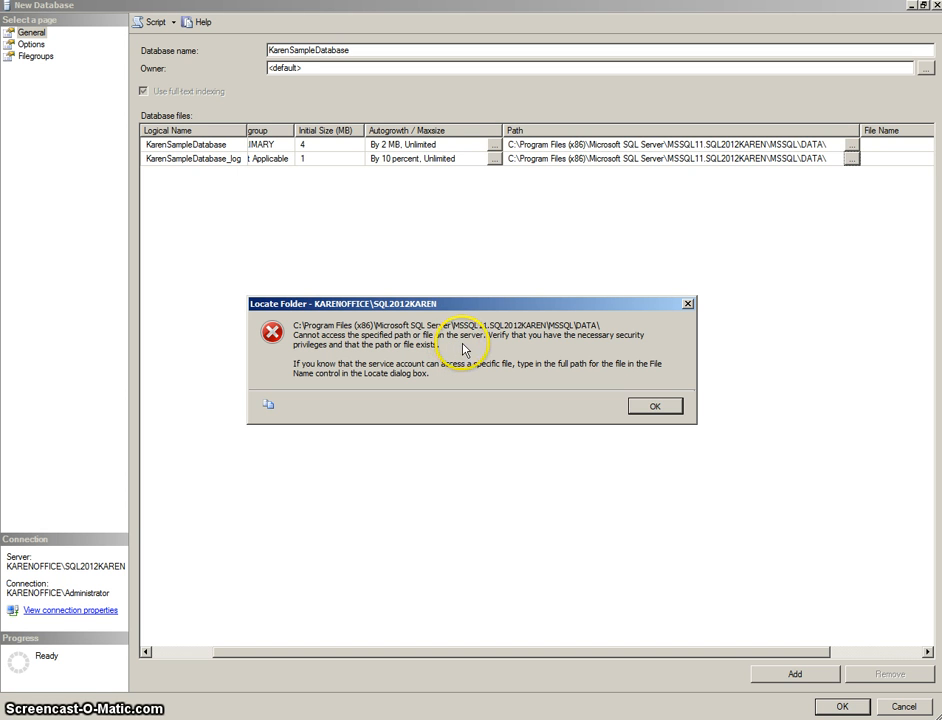
left_click(655, 407)
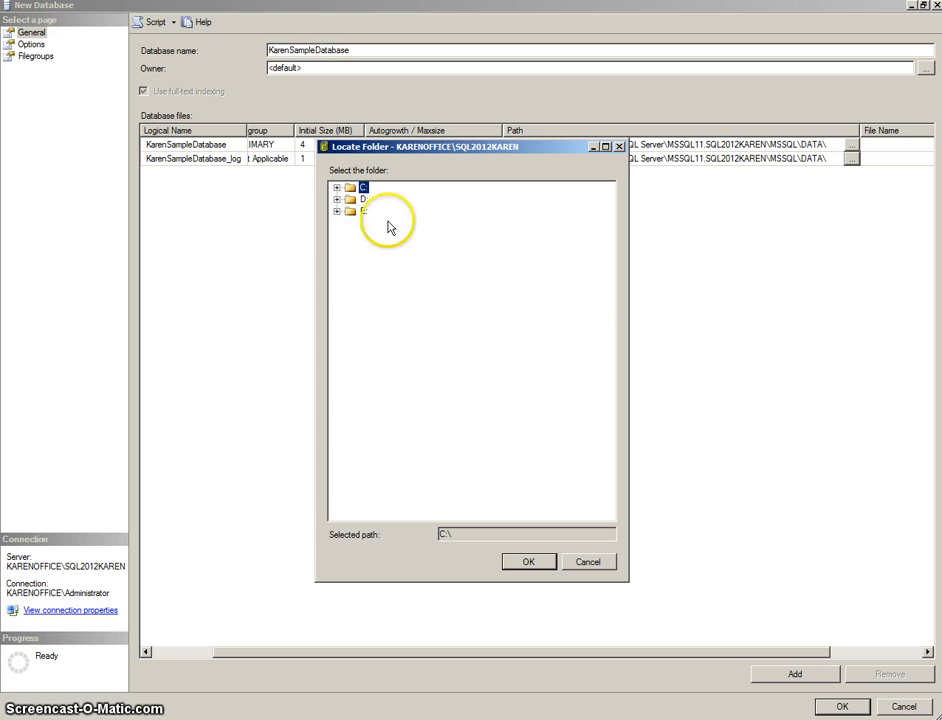
left_click(338, 189)
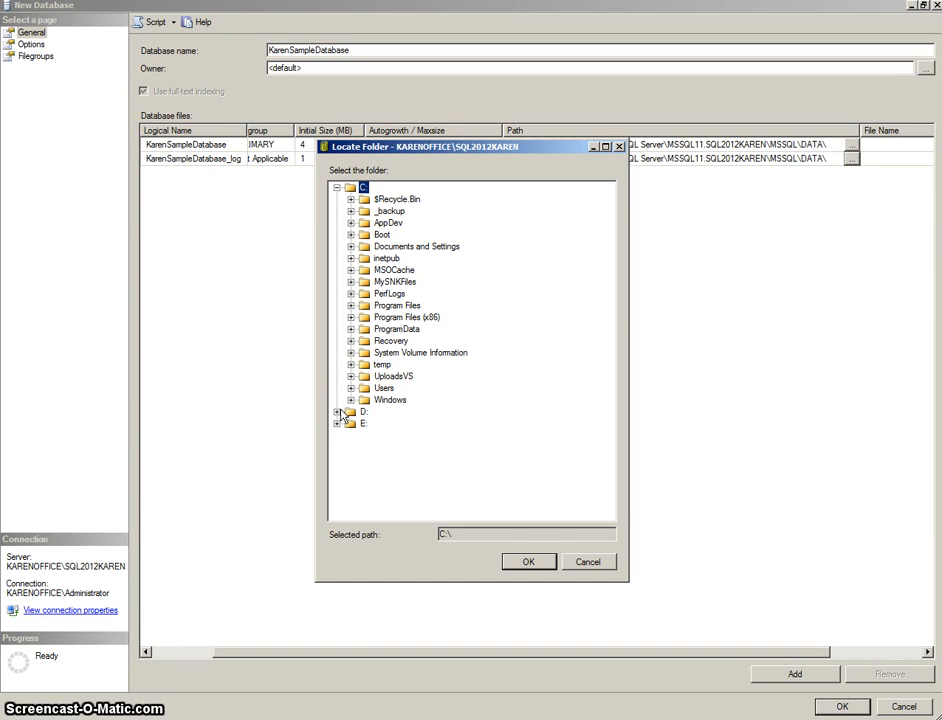
left_click(590, 563)
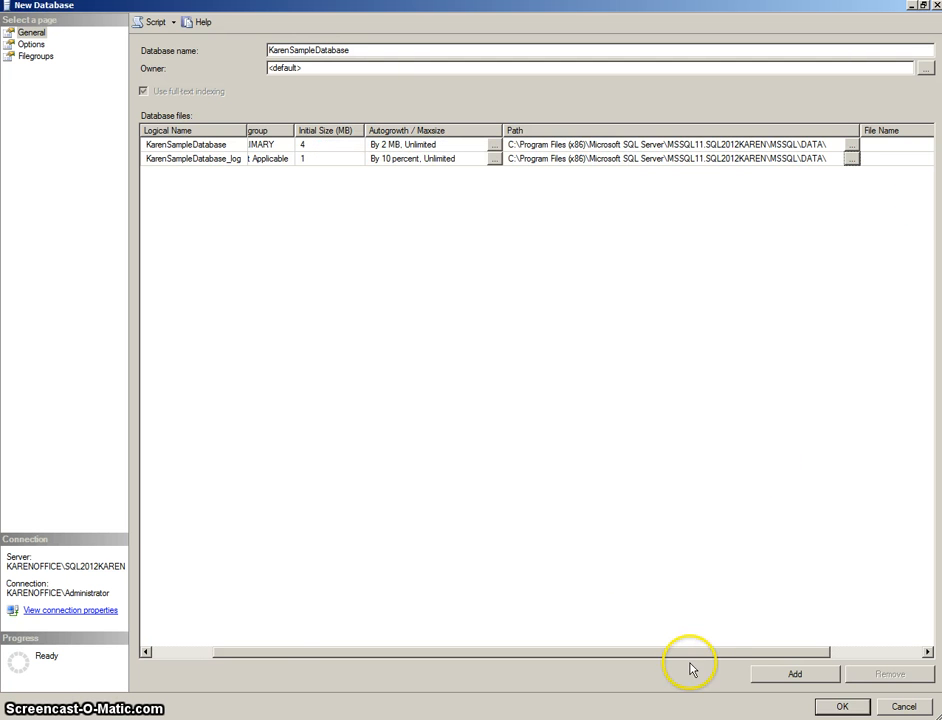
Step: Create KarenSampleDatabase with the configured file settings and refresh the server's list of databases
left_click_drag(723, 644, 613, 645)
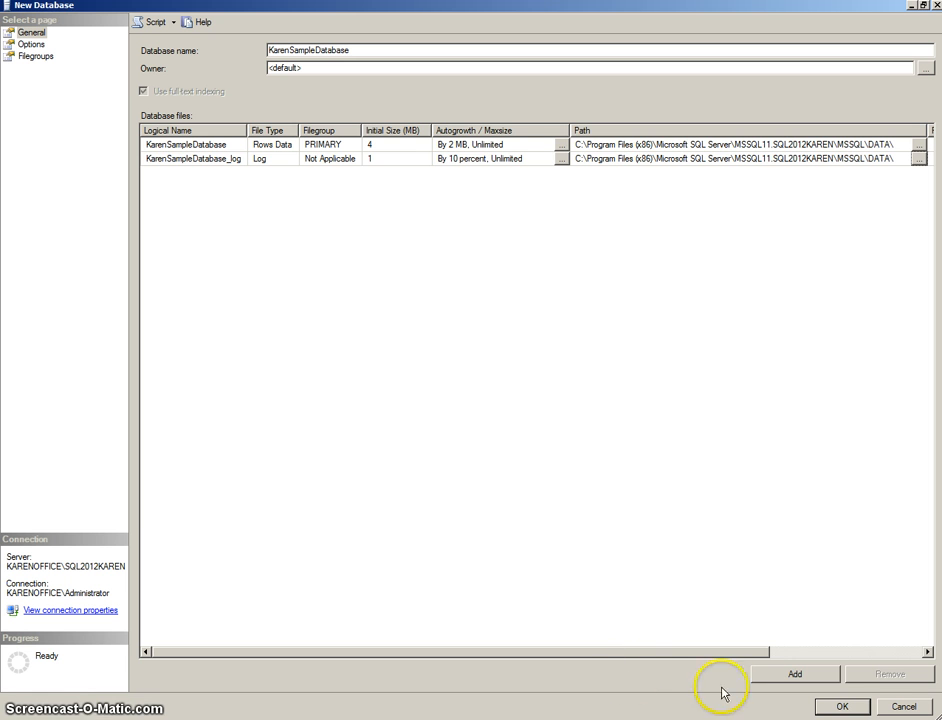
left_click(845, 707)
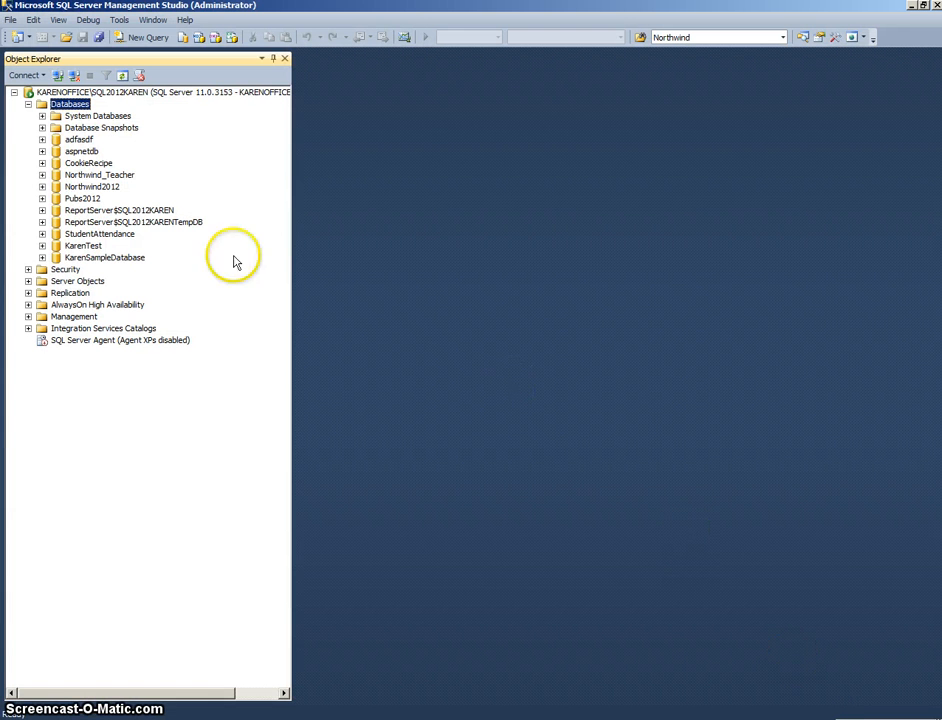
right_click(57, 106)
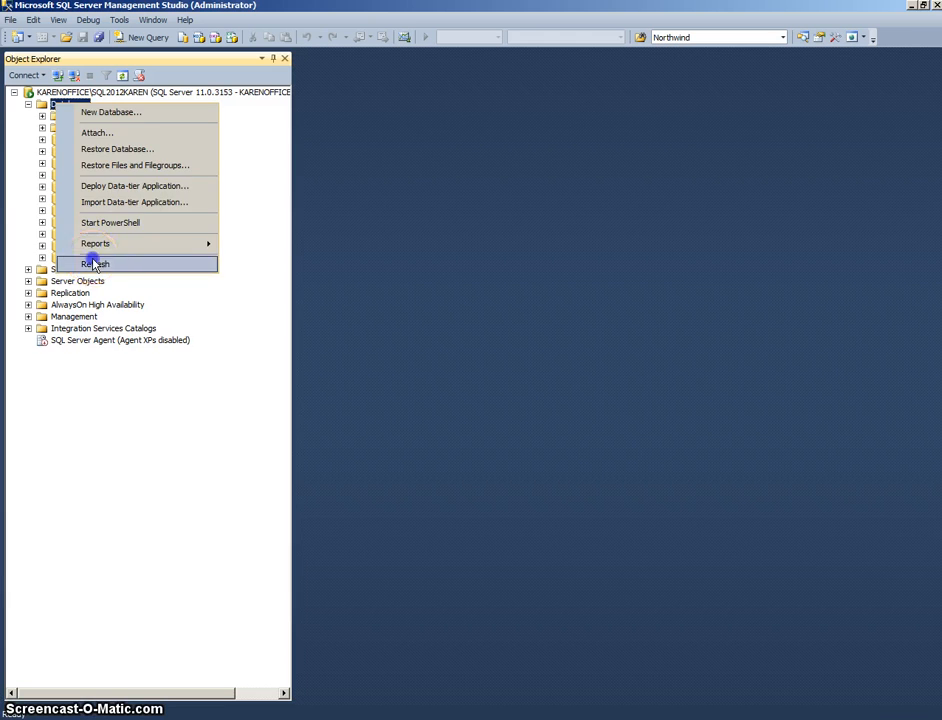
left_click(94, 264)
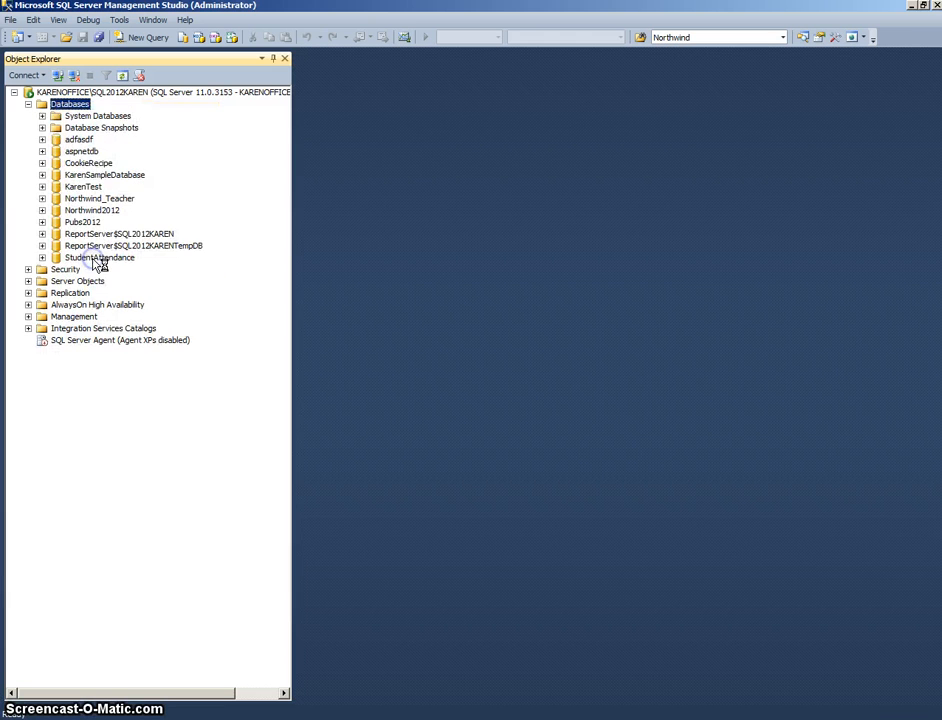
Step: Open the properties of KarenSampleDatabase and display its Files page
left_click(71, 180)
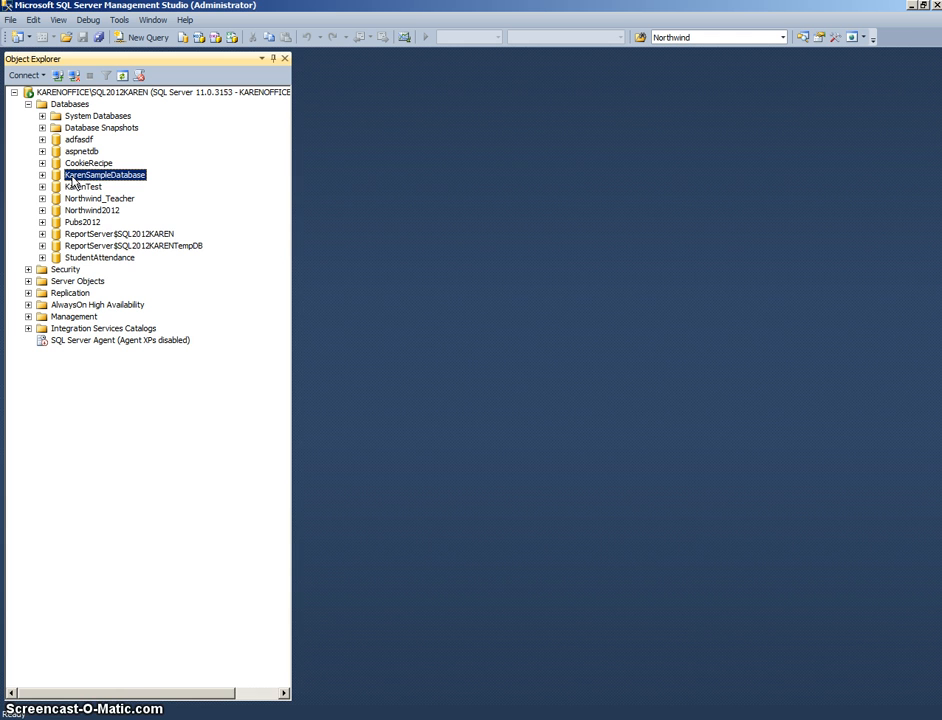
right_click(72, 181)
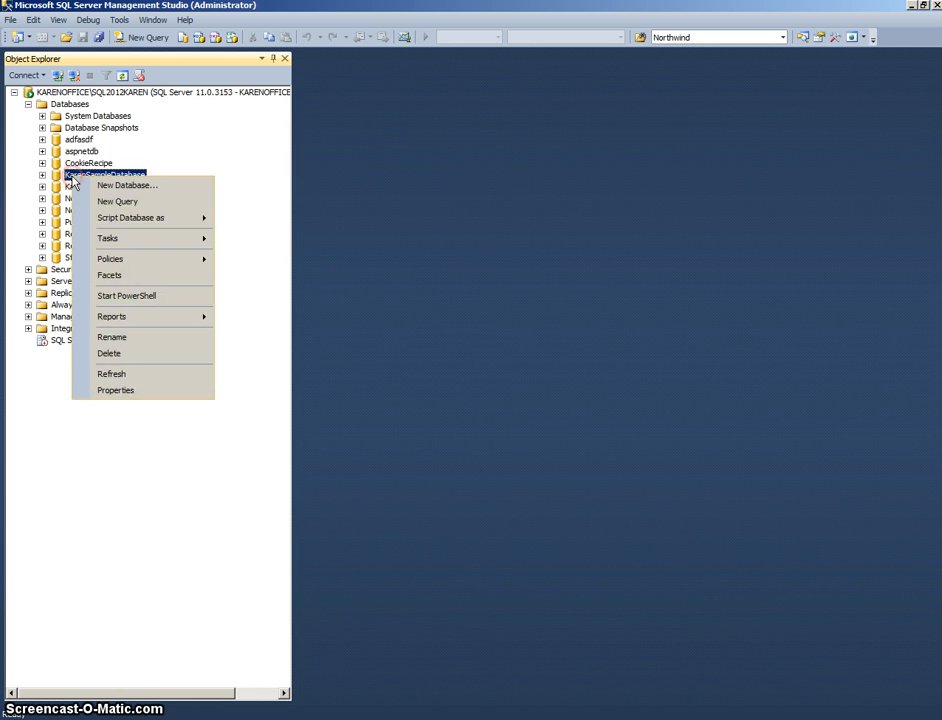
left_click(122, 392)
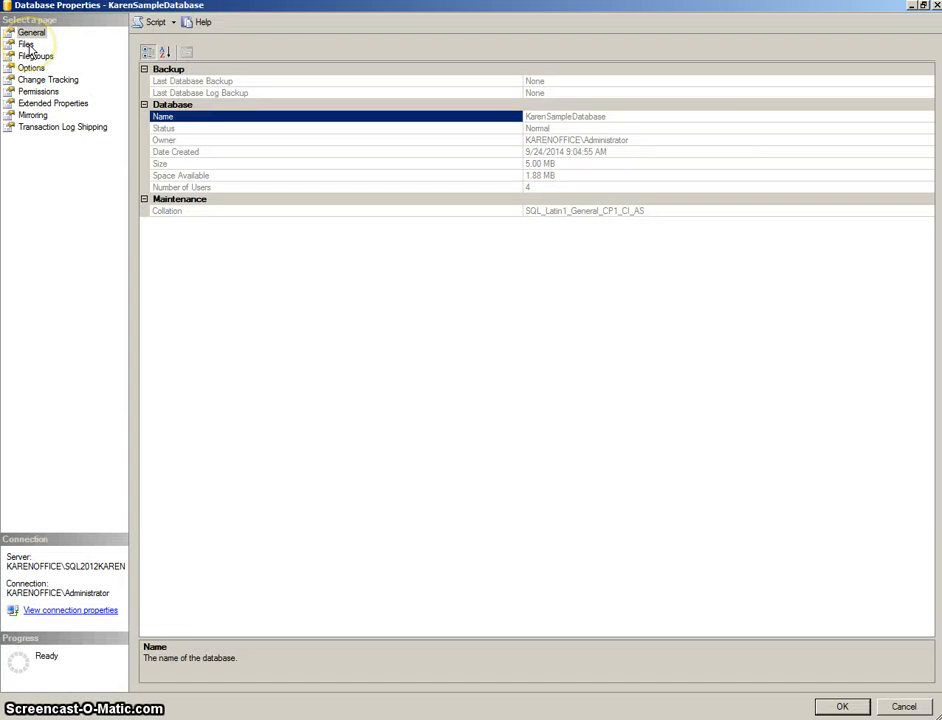
left_click(26, 44)
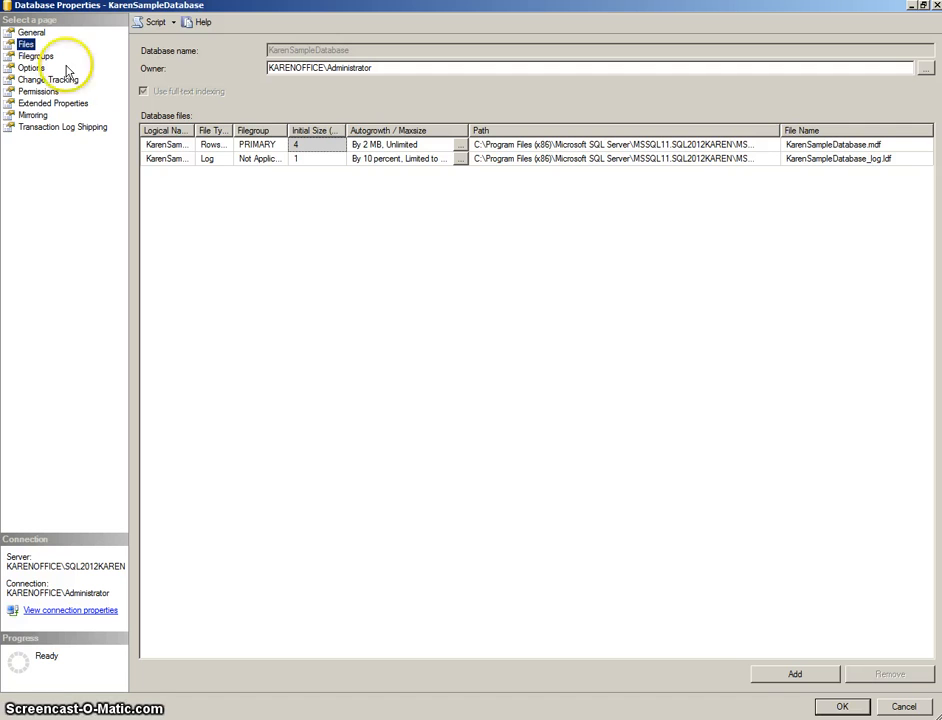
Step: Compare the file names and extensions of the primary data file and the log file
left_click(833, 146)
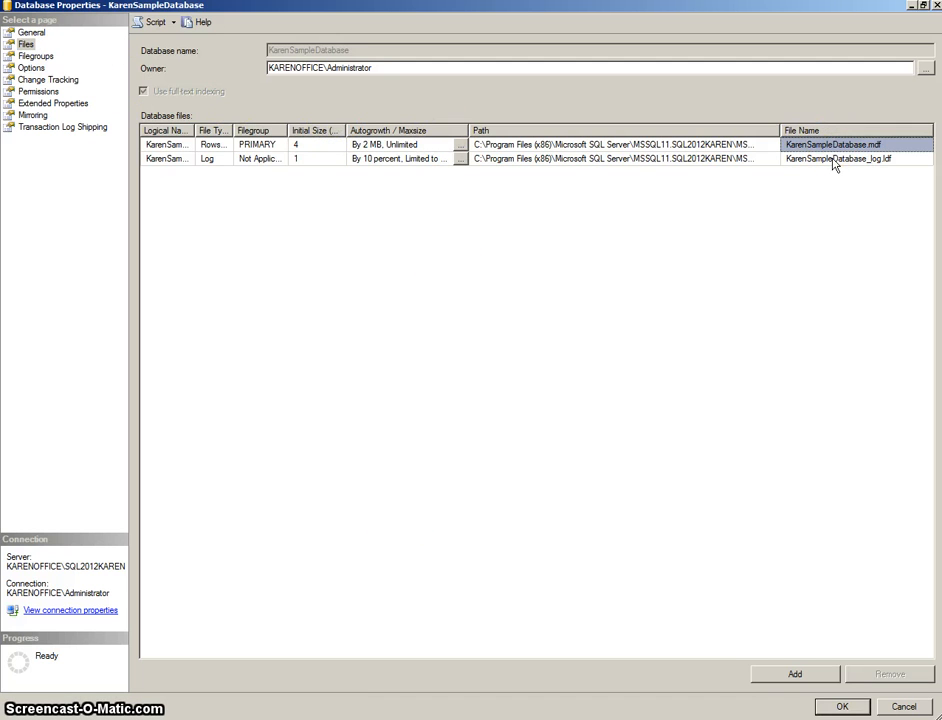
left_click(833, 161)
left_click(833, 146)
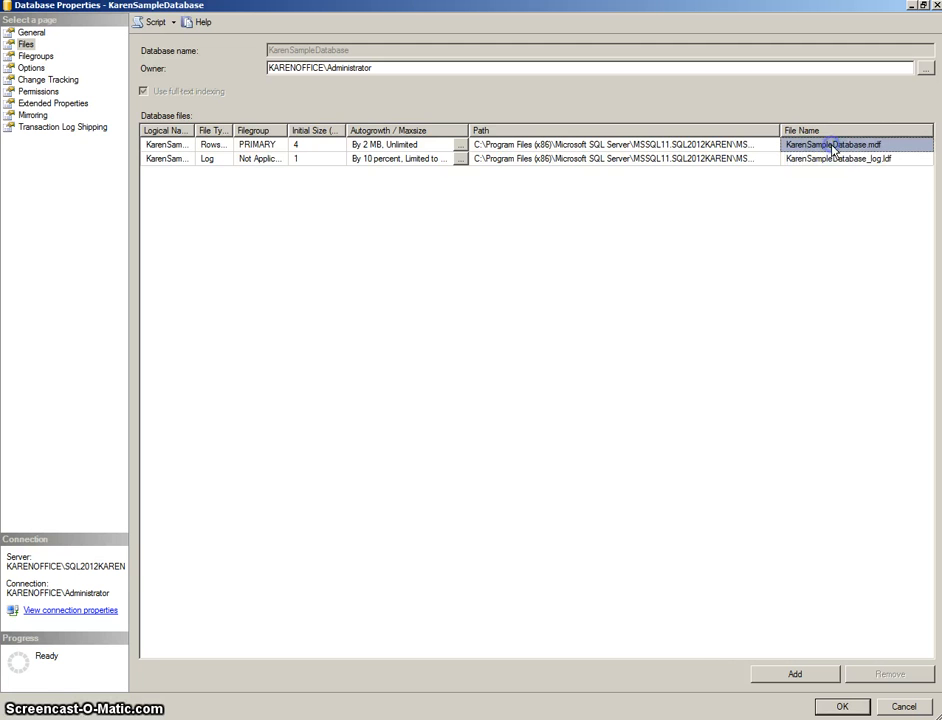
left_click(833, 161)
left_click(833, 162)
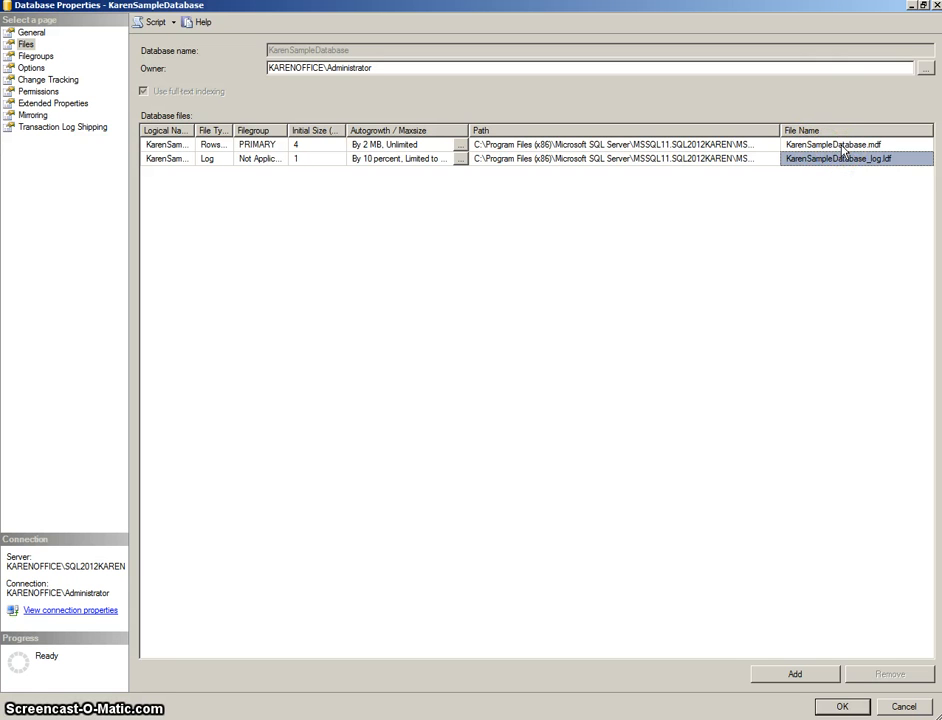
left_click(826, 167)
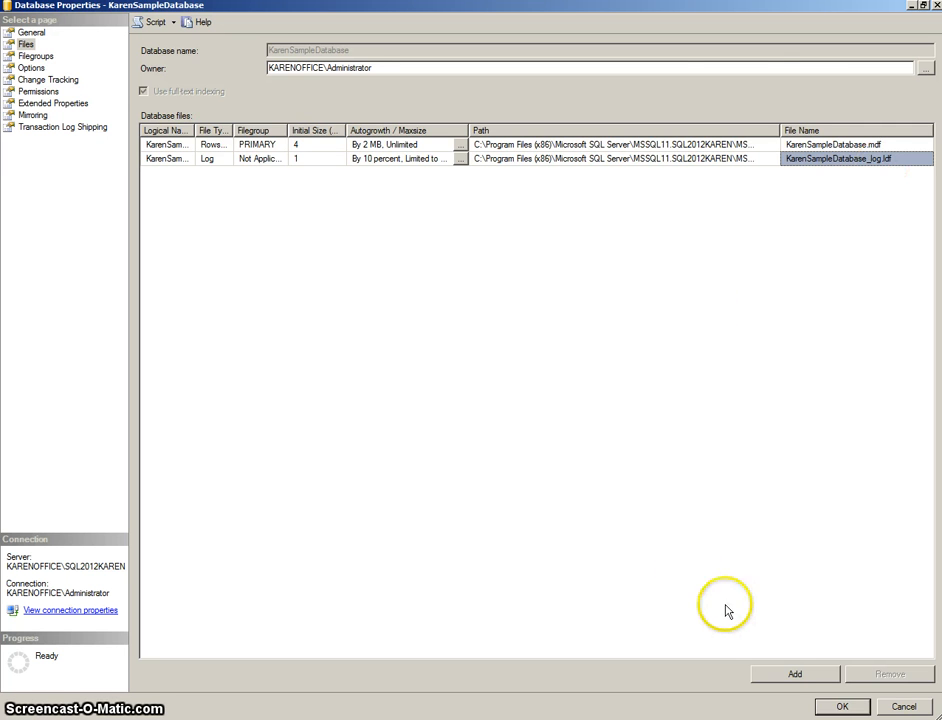
Step: Add a rows data file with the logical name Karen_data to KarenSampleDatabase and apply the change
left_click(796, 675)
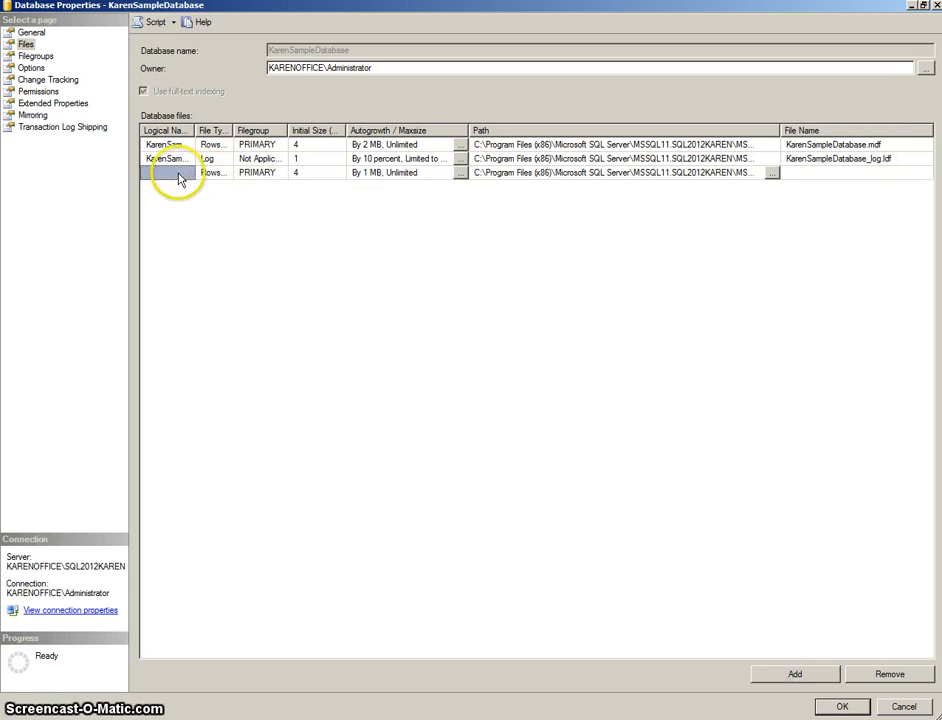
left_click(180, 176)
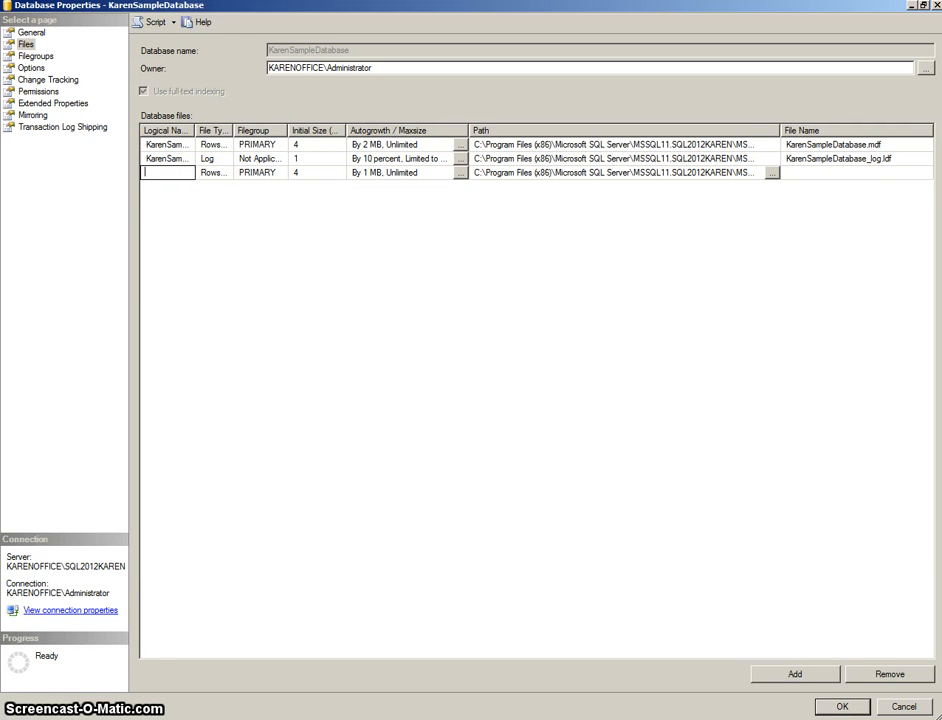
type("Karen_data")
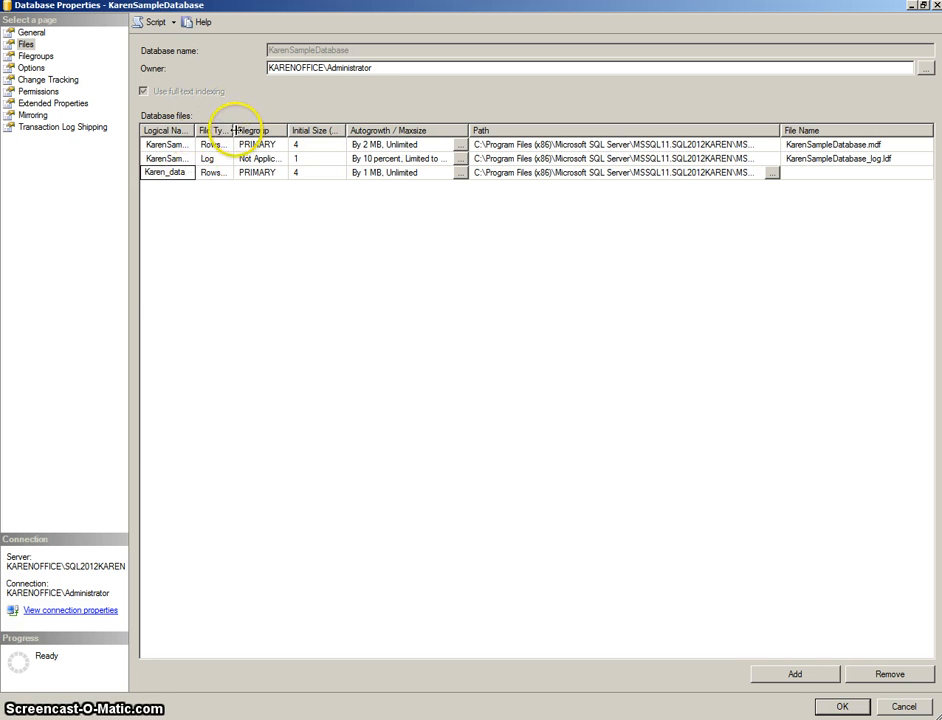
left_click_drag(235, 130, 282, 130)
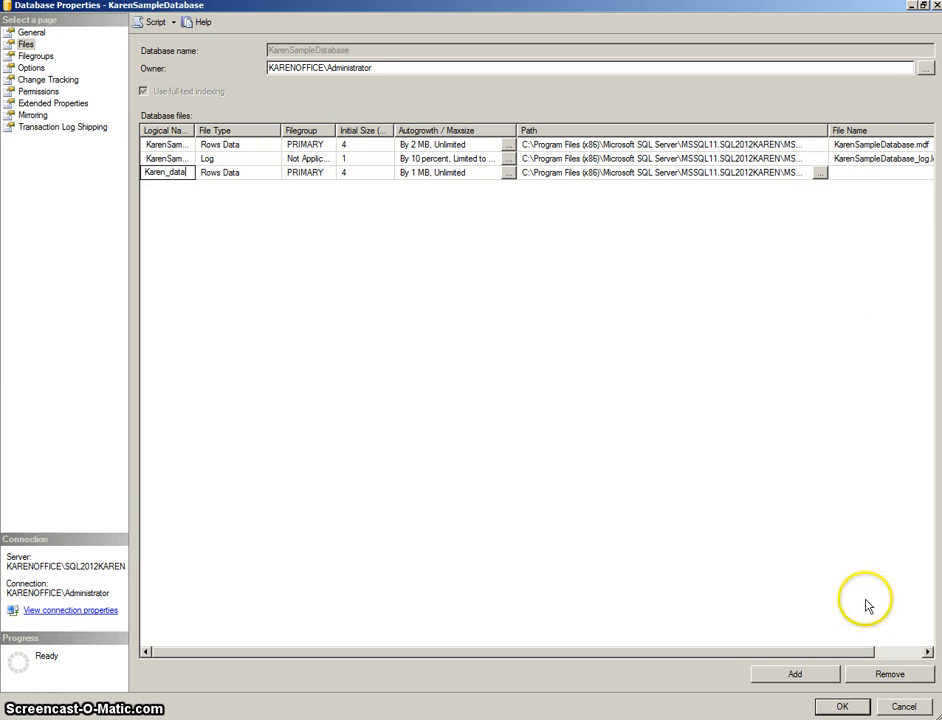
left_click(842, 707)
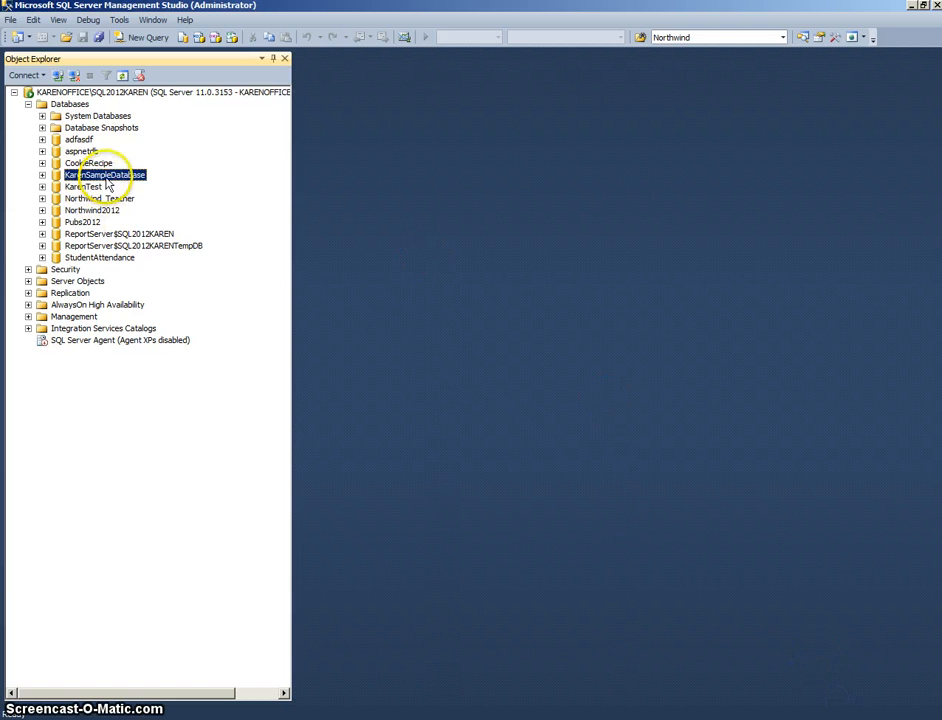
Step: Reopen the file properties of KarenSampleDatabase and examine the file name and extension of Karen_data, widening the logical name column
right_click(108, 177)
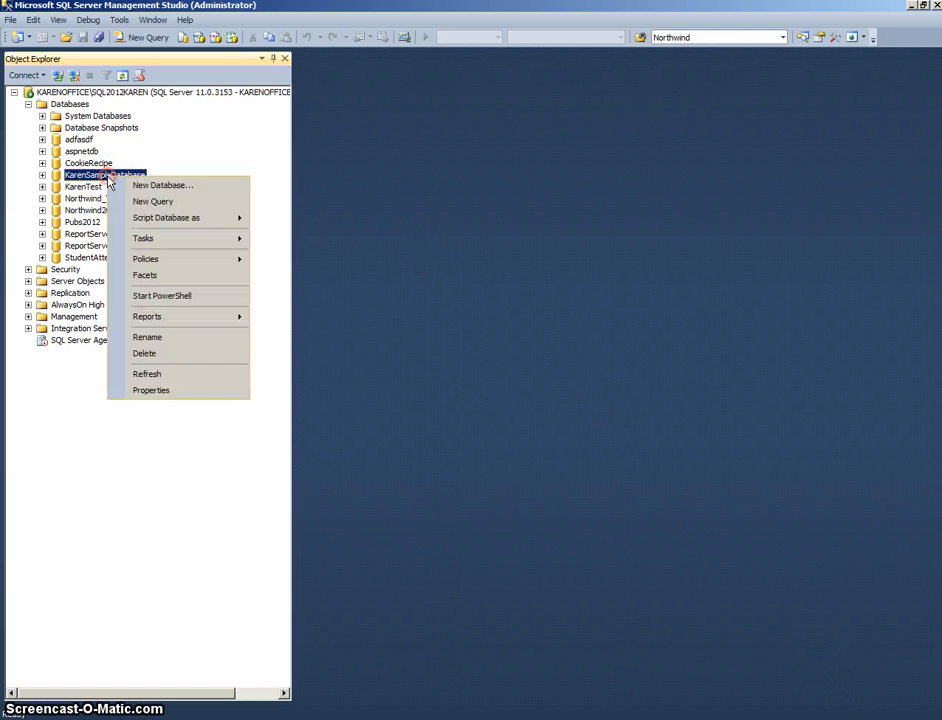
left_click(160, 390)
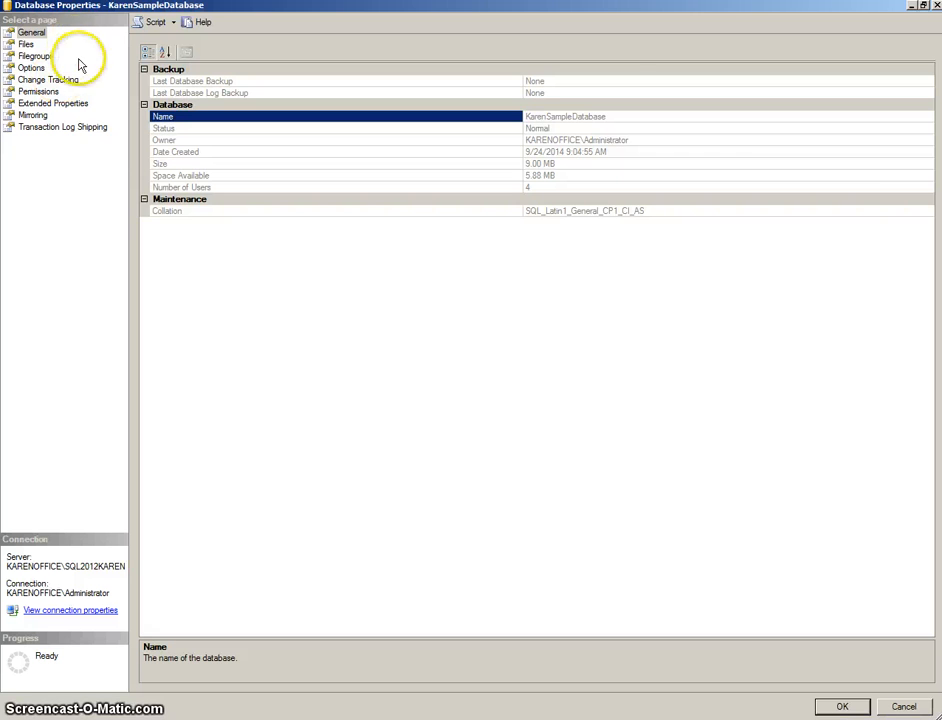
left_click(26, 45)
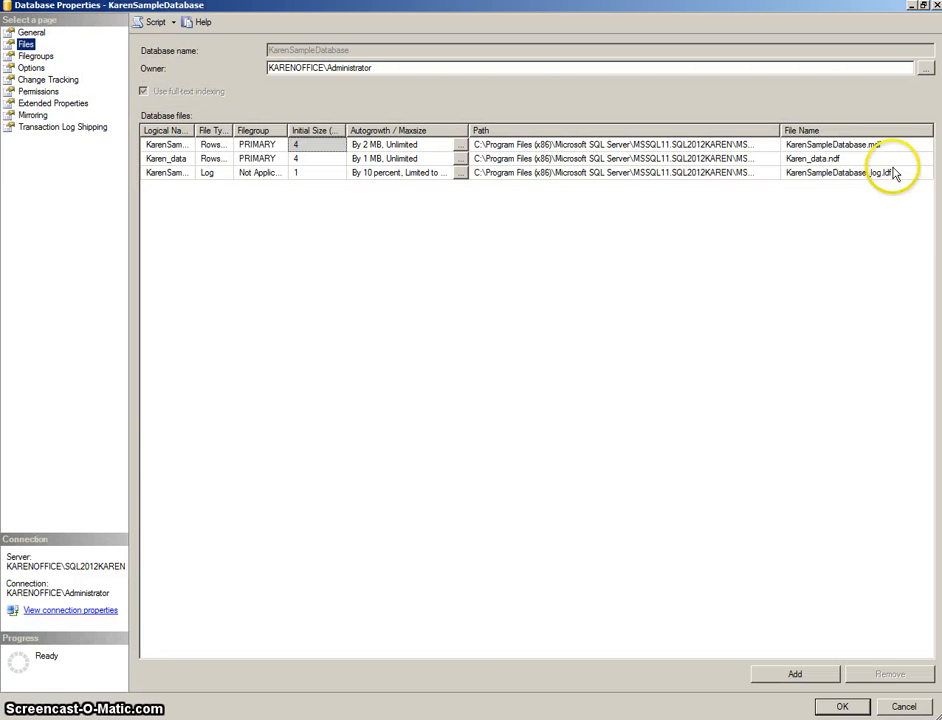
left_click(845, 160)
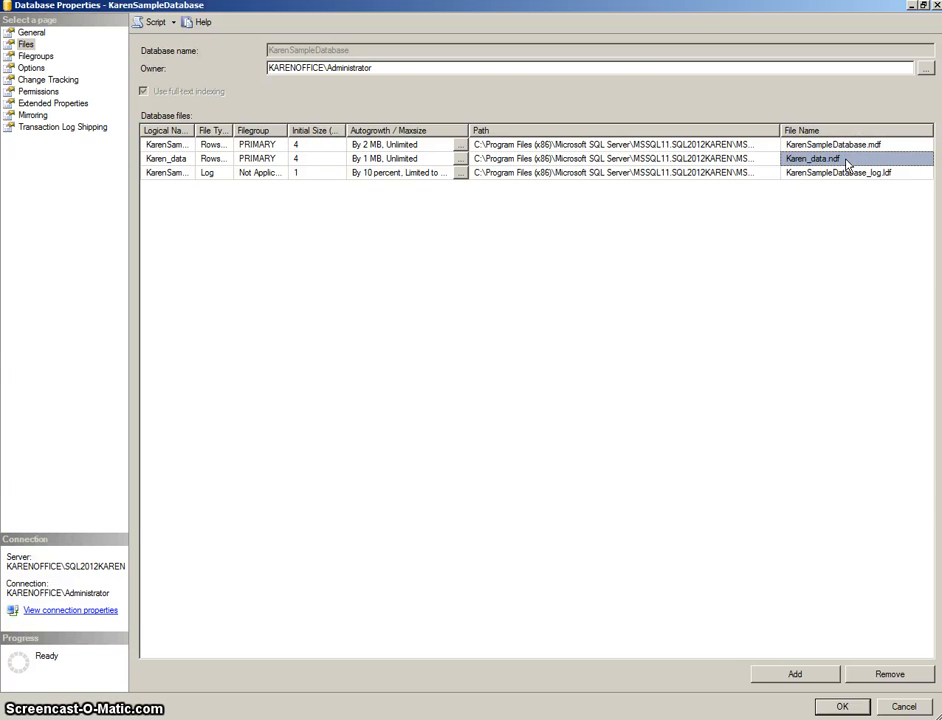
double_click(195, 130)
left_click(902, 162)
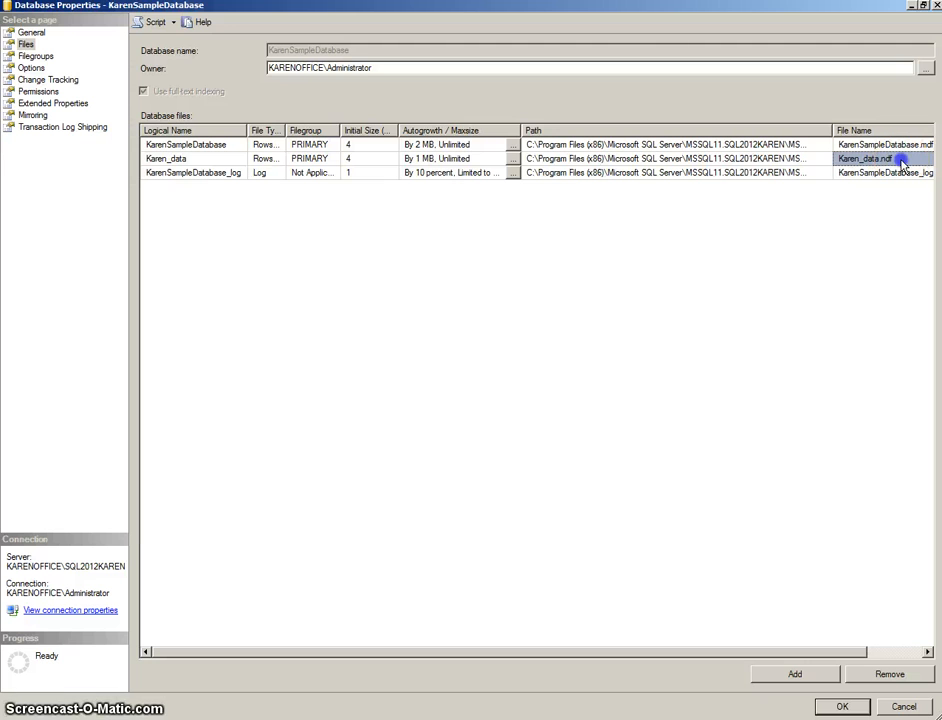